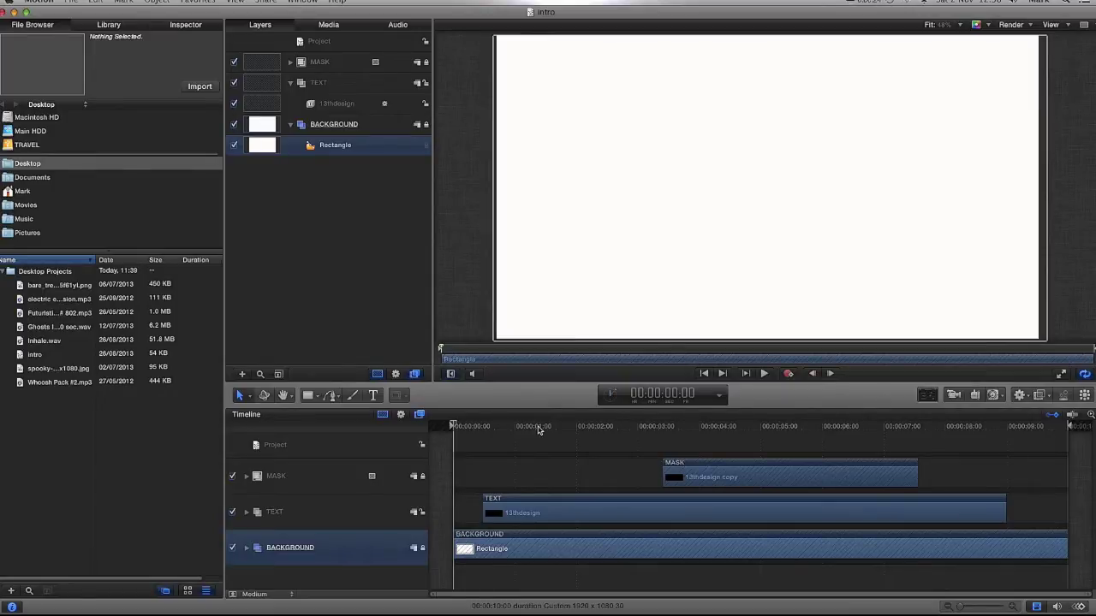
Step: Audition the Whoosh Pack #2.mp3 sound from the desktop and add it to the project at 00:00:04:15
left_click_drag(455, 426, 474, 438)
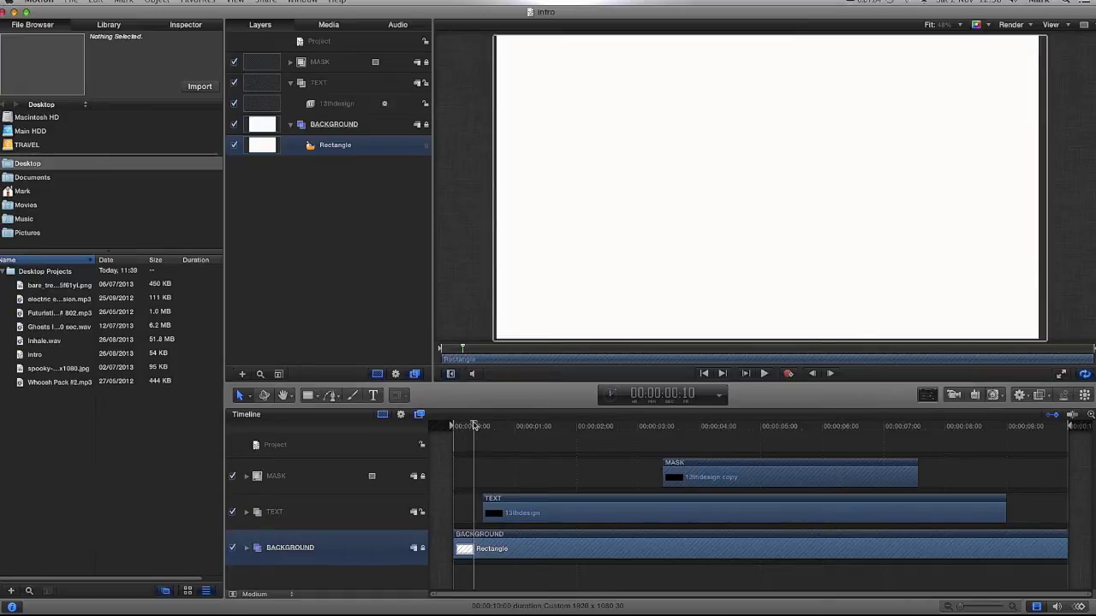
left_click_drag(475, 426, 730, 428)
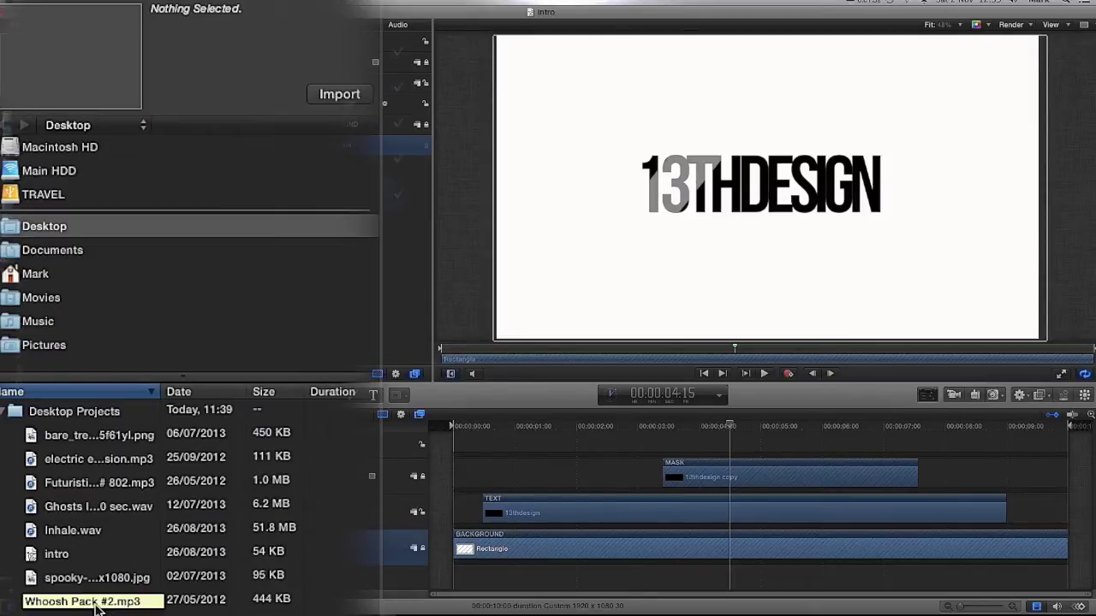
left_click(97, 606)
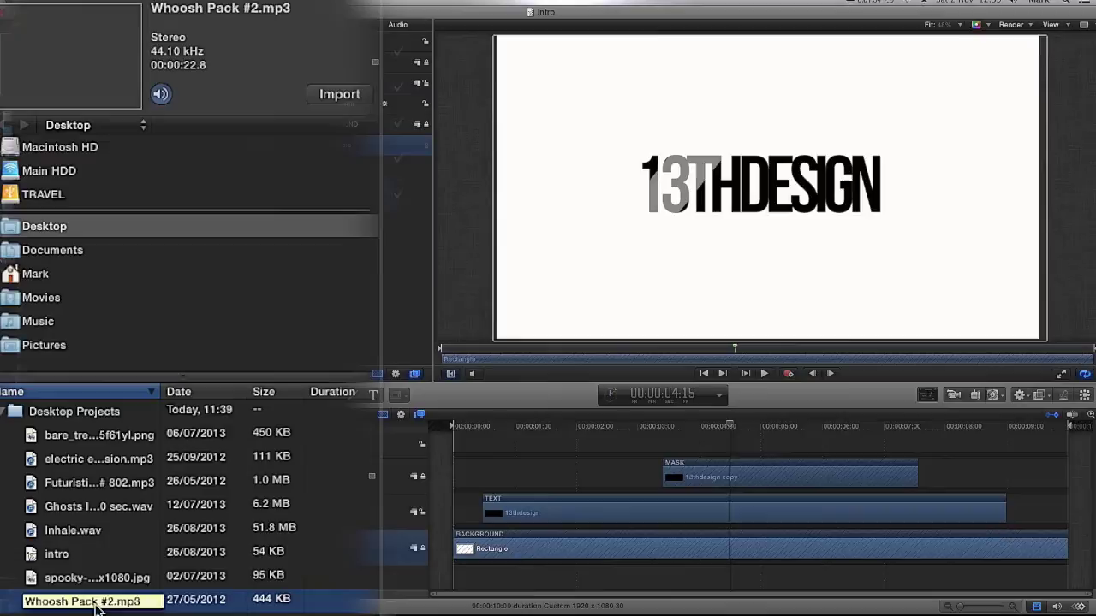
mouse_move(60, 67)
left_click(79, 58)
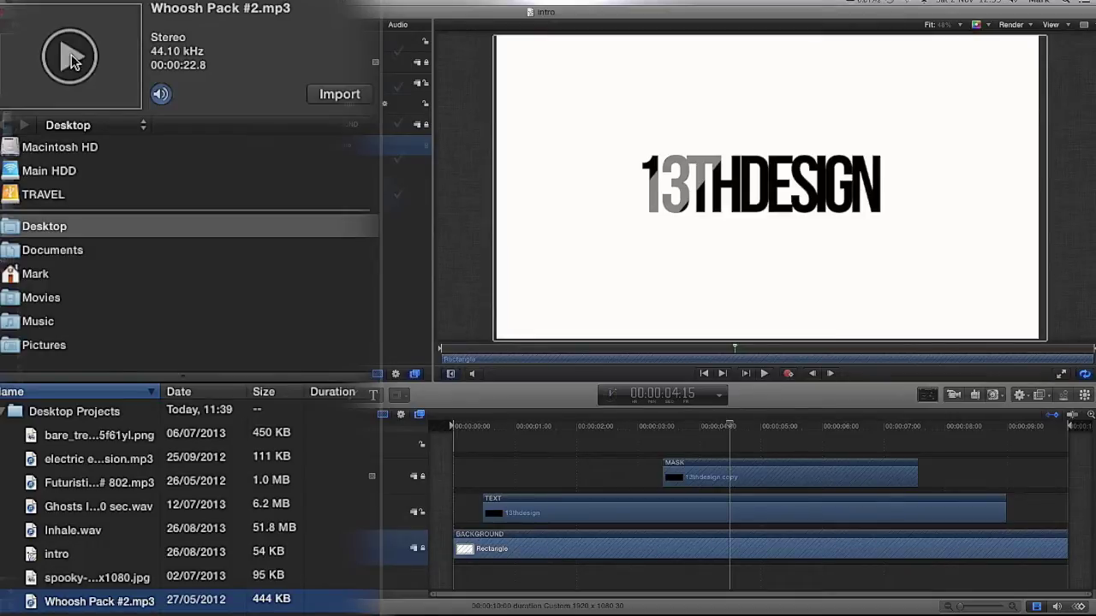
left_click_drag(100, 602, 311, 245)
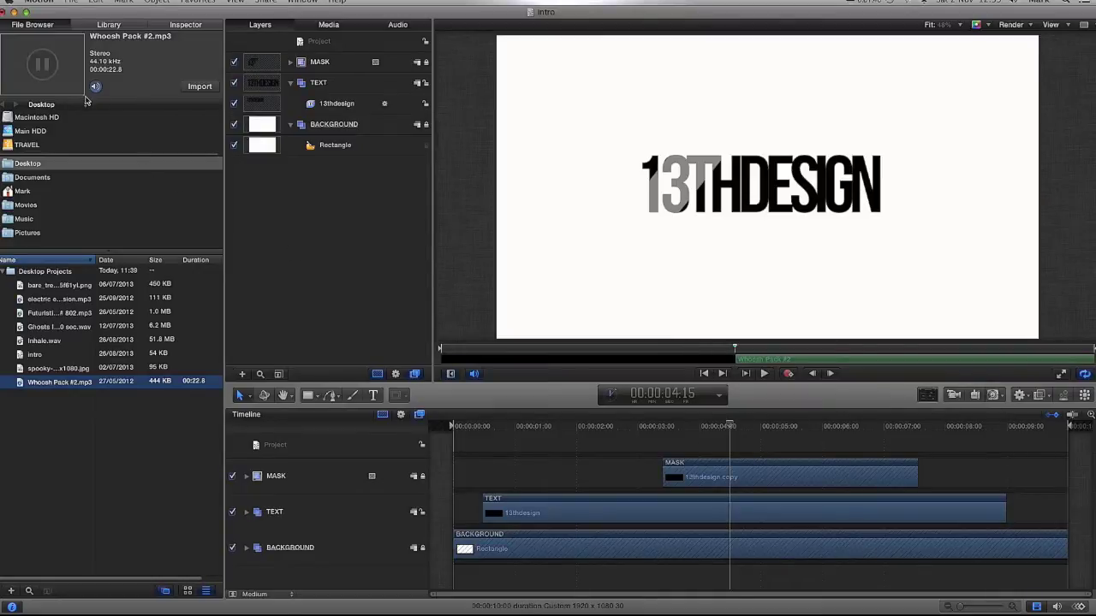
left_click(40, 67)
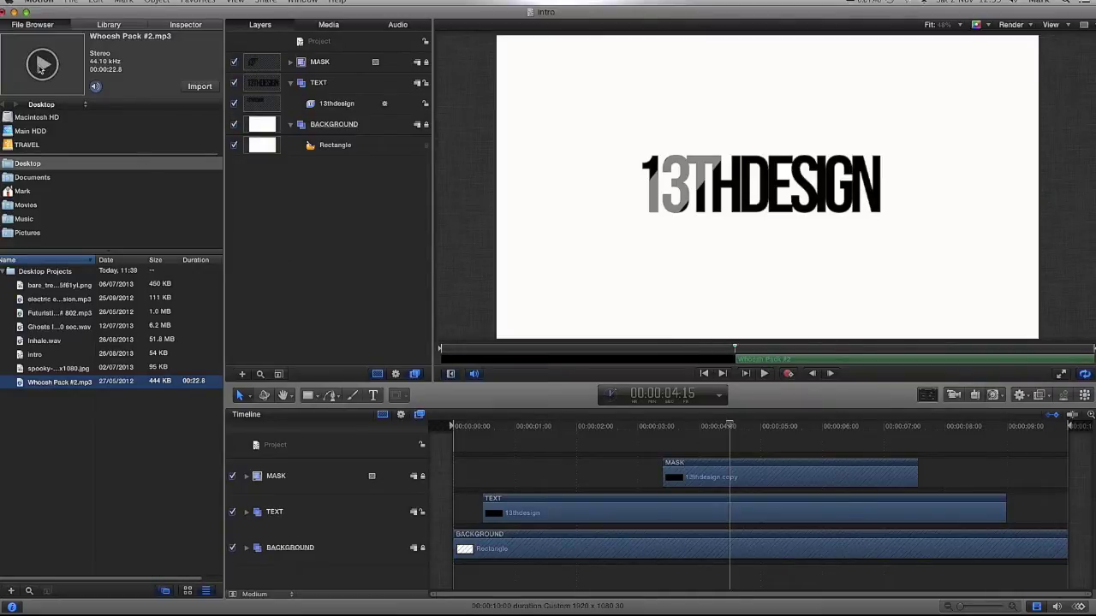
Step: Move the Whoosh Pack #2 audio clip to the start of the project and place the playhead at 00:00:03:12
mouse_move(729, 425)
left_mouse_down()
mouse_move(746, 420)
mouse_move(719, 420)
mouse_move(737, 426)
left_mouse_up()
left_click_drag(798, 362, 502, 354)
left_click(670, 427)
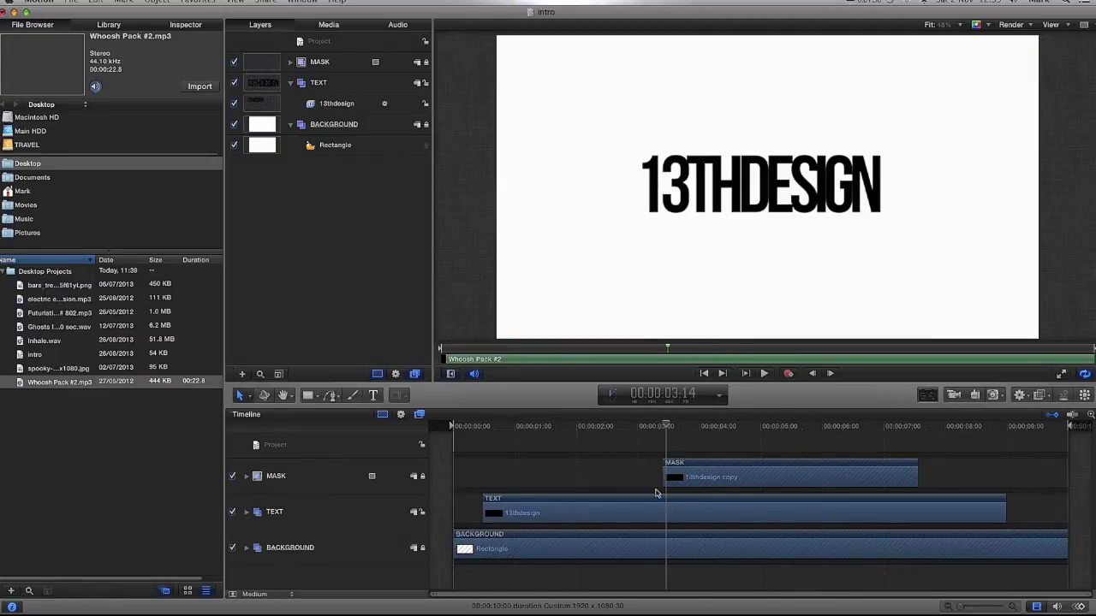
mouse_move(521, 359)
left_mouse_down()
mouse_move(622, 355)
mouse_move(431, 359)
mouse_move(771, 373)
mouse_move(525, 365)
left_mouse_up()
left_click_drag(667, 427, 662, 426)
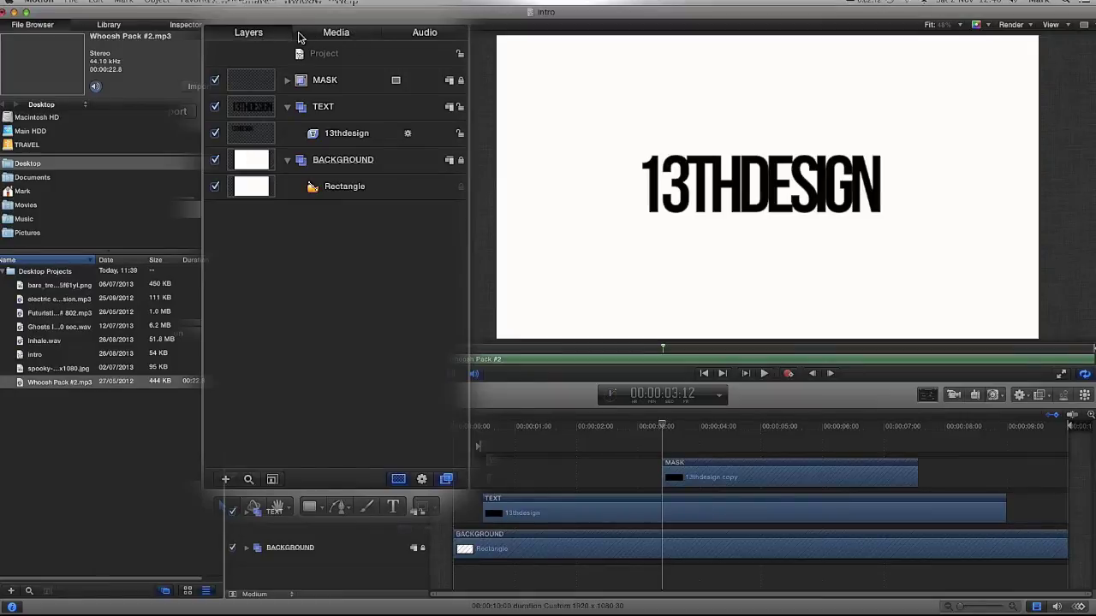
Step: Show the project's audio tracks and the audio timeline
left_click(416, 34)
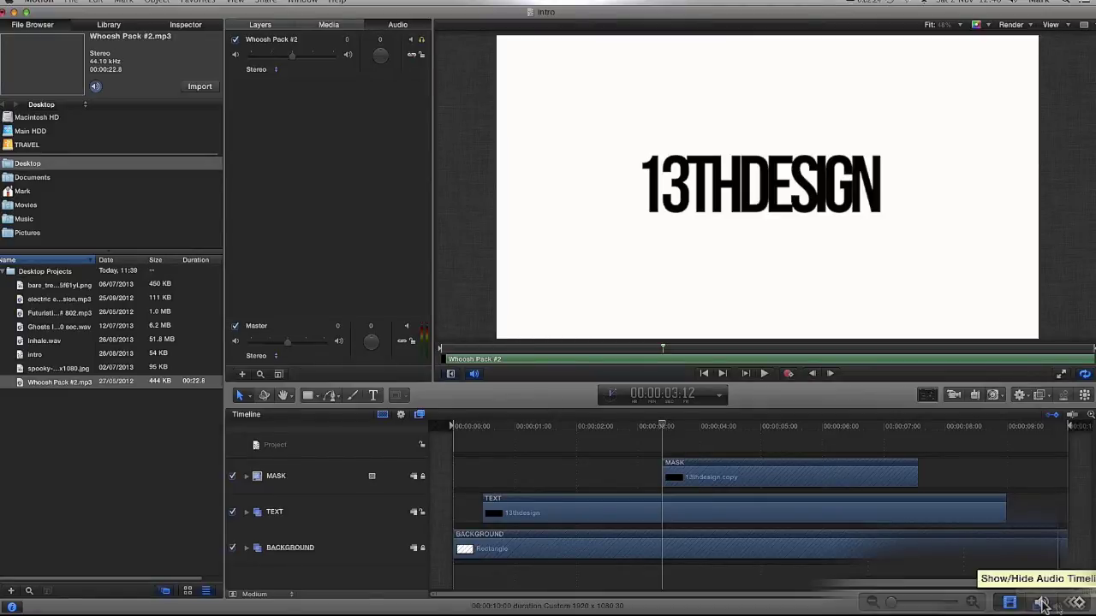
left_click(1057, 606)
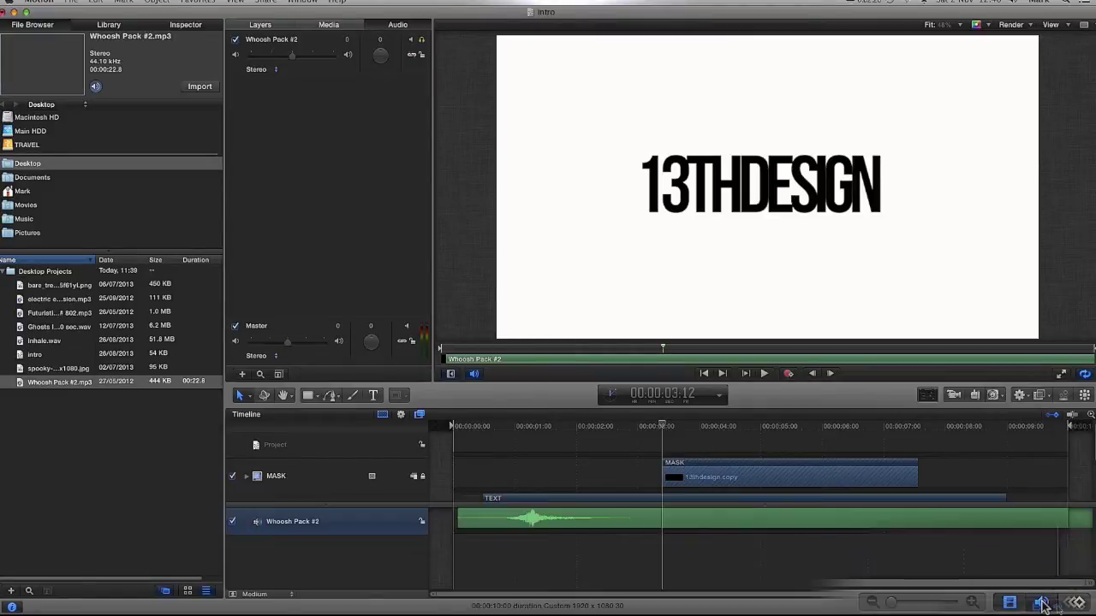
Step: Shift the whoosh clip to begin at about 00:00:00:21 and play the animation from about 00:00:02:03
left_click_drag(583, 524, 628, 516)
left_click_drag(661, 426, 583, 432)
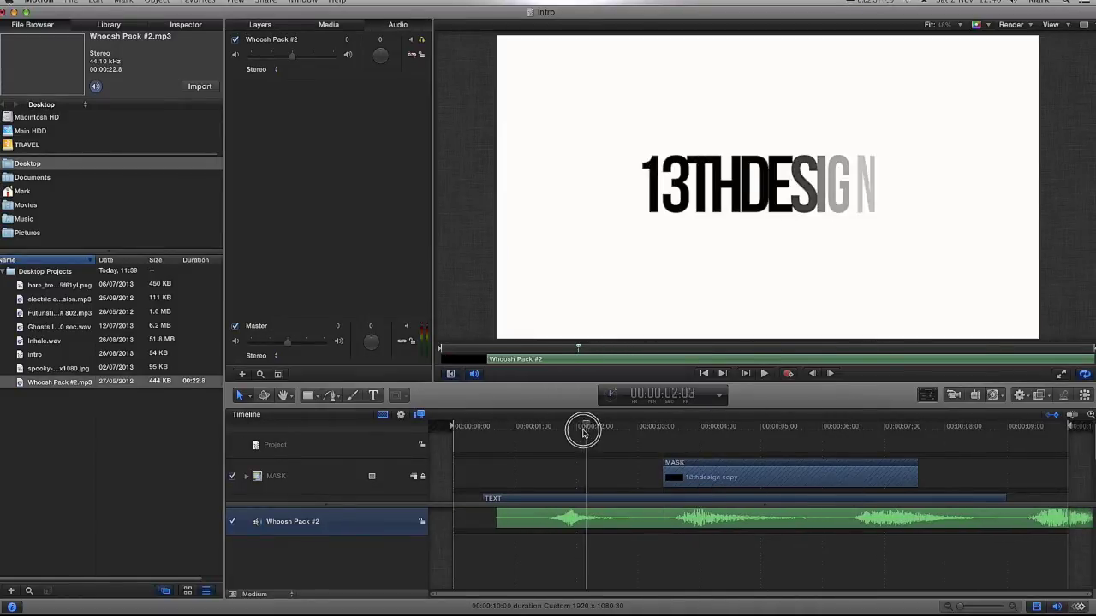
left_click(763, 374)
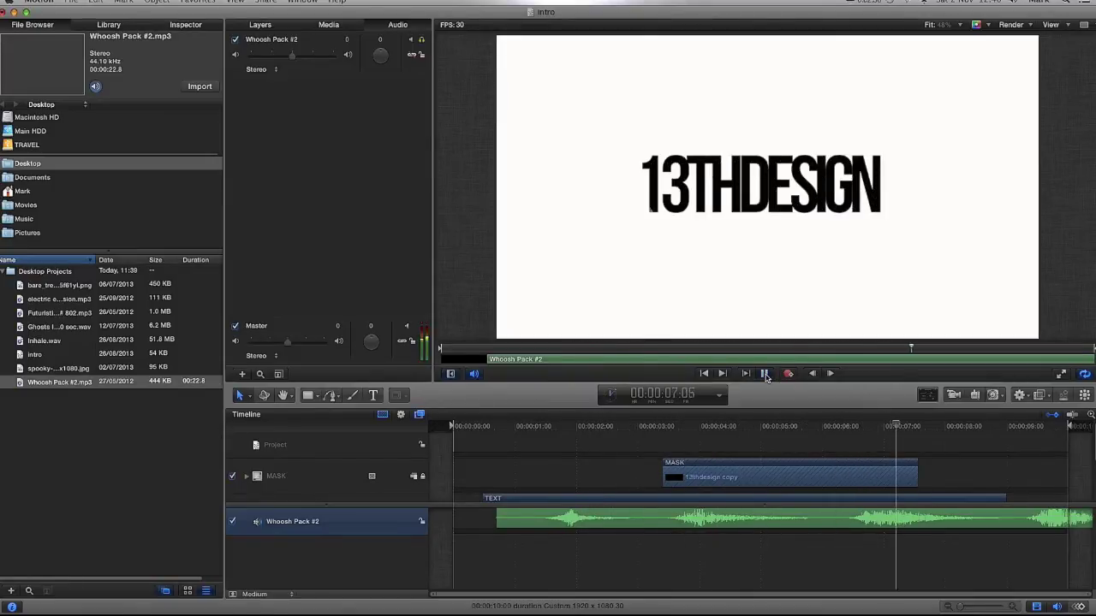
left_click(765, 374)
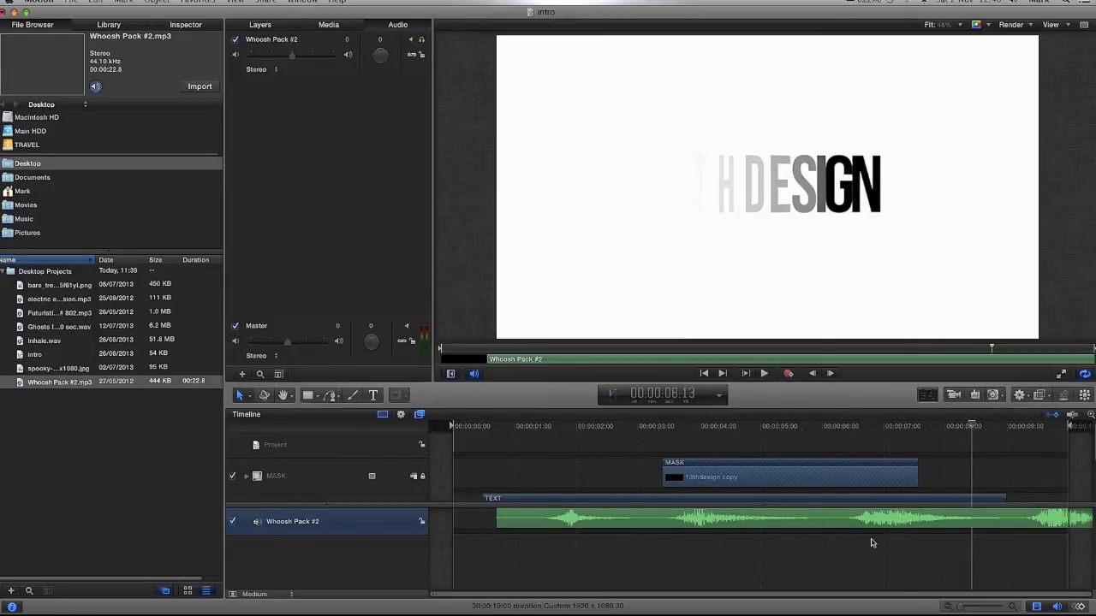
Step: Slide the whoosh clip earlier to begin at about 00:00:00:10 and place the playhead at about 00:00:04:20
left_click_drag(766, 518, 719, 519)
left_click_drag(942, 520, 907, 518)
left_click_drag(973, 427, 740, 427)
key("super+3")
left_click_drag(399, 513, 483, 516)
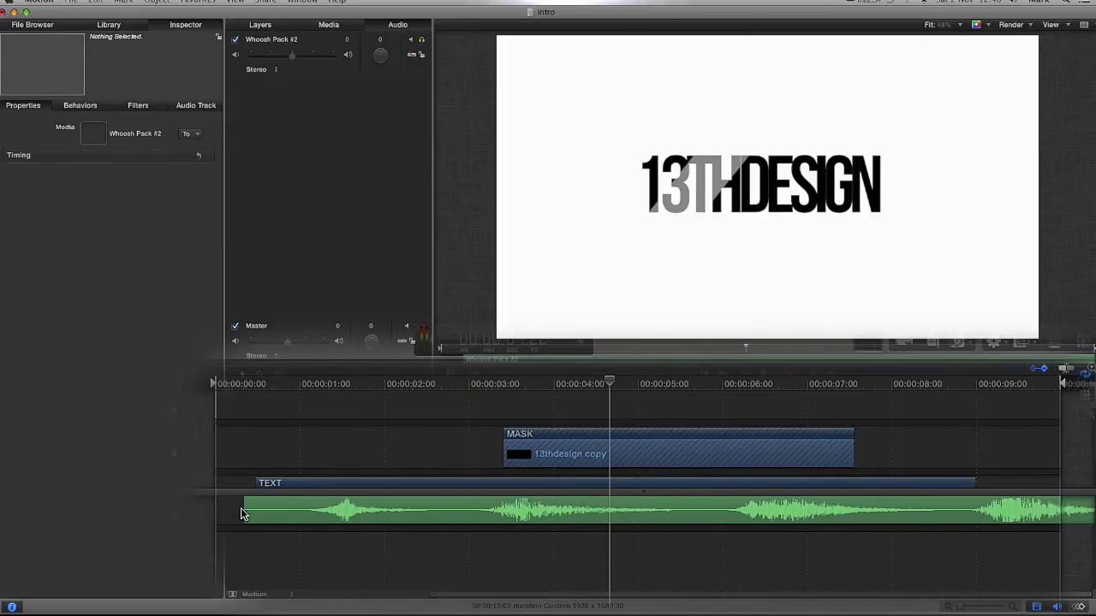
Step: Cut the opening off the whoosh clip and move its remainder to begin at about 00:00:01:05
left_click_drag(278, 512, 301, 513)
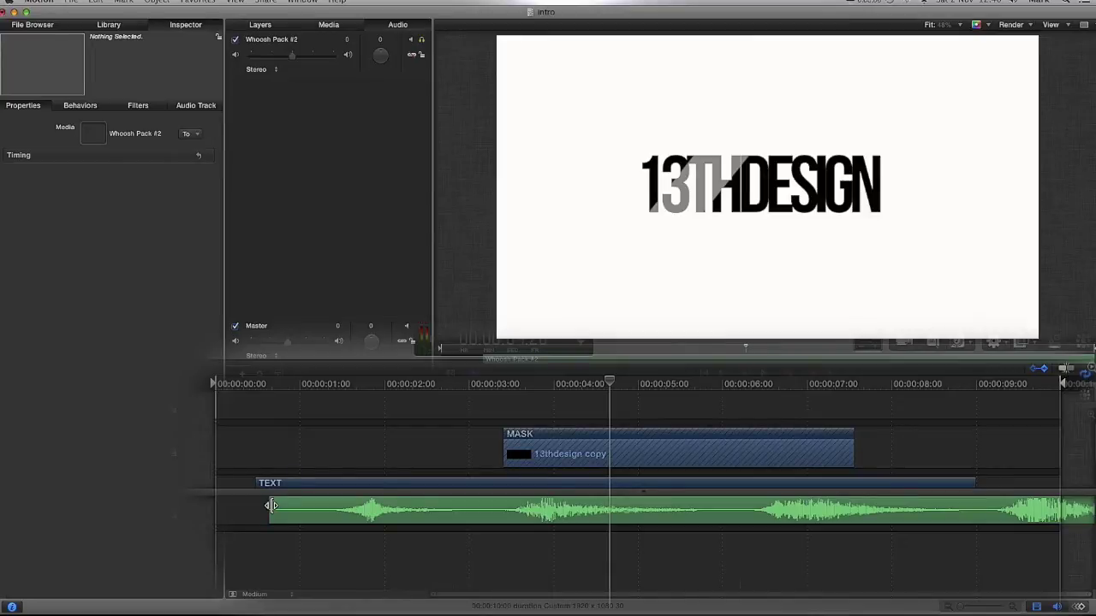
mouse_move(271, 506)
left_mouse_down()
mouse_move(777, 509)
mouse_move(274, 510)
left_mouse_up()
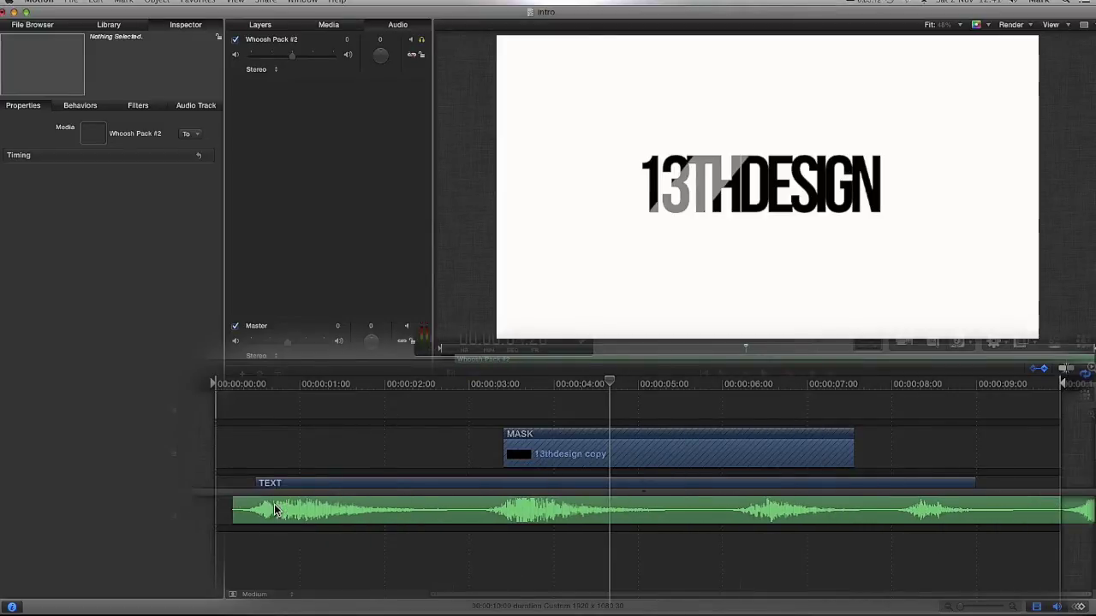
left_click_drag(375, 514, 206, 509)
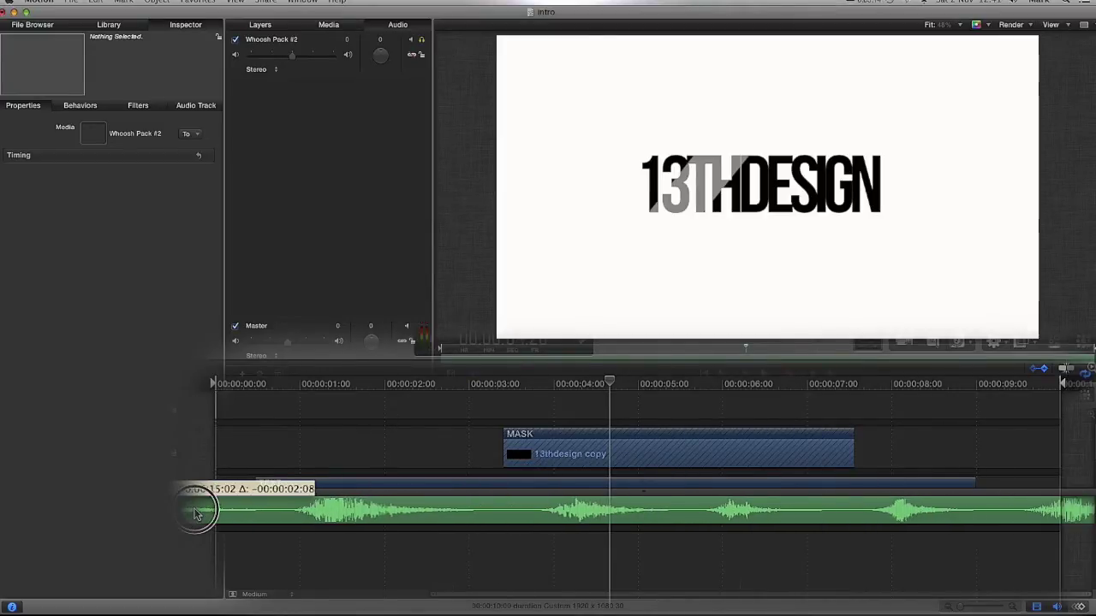
left_click_drag(392, 518, 685, 509)
Step: Bring up the Whoosh Pack #2.mp3 file preview and shift the whoosh clip to begin at about 00:00:01:13
left_click(34, 24)
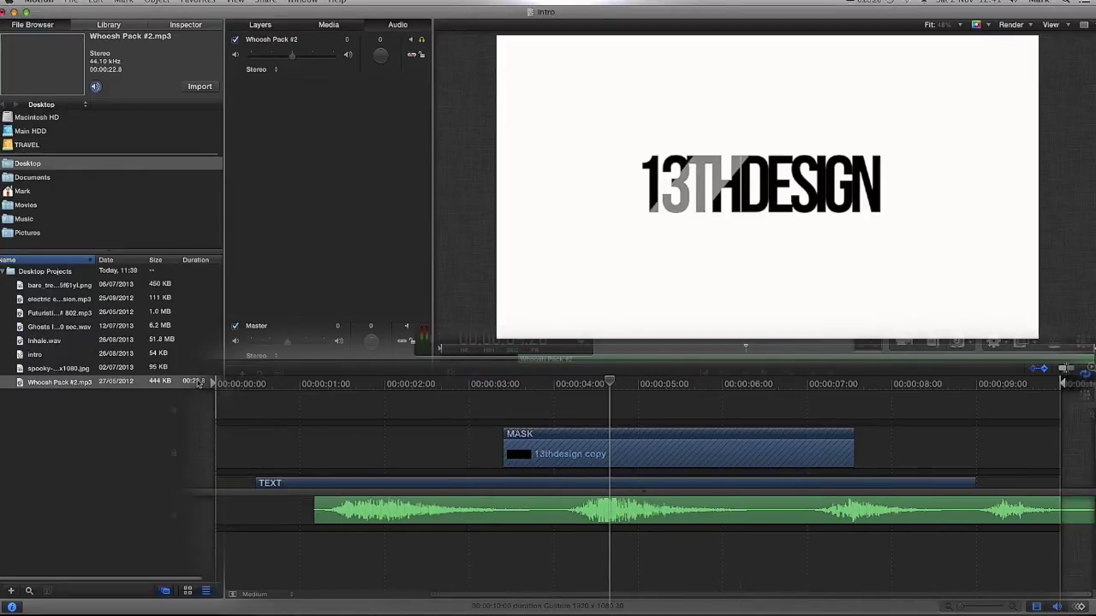
left_click(42, 64)
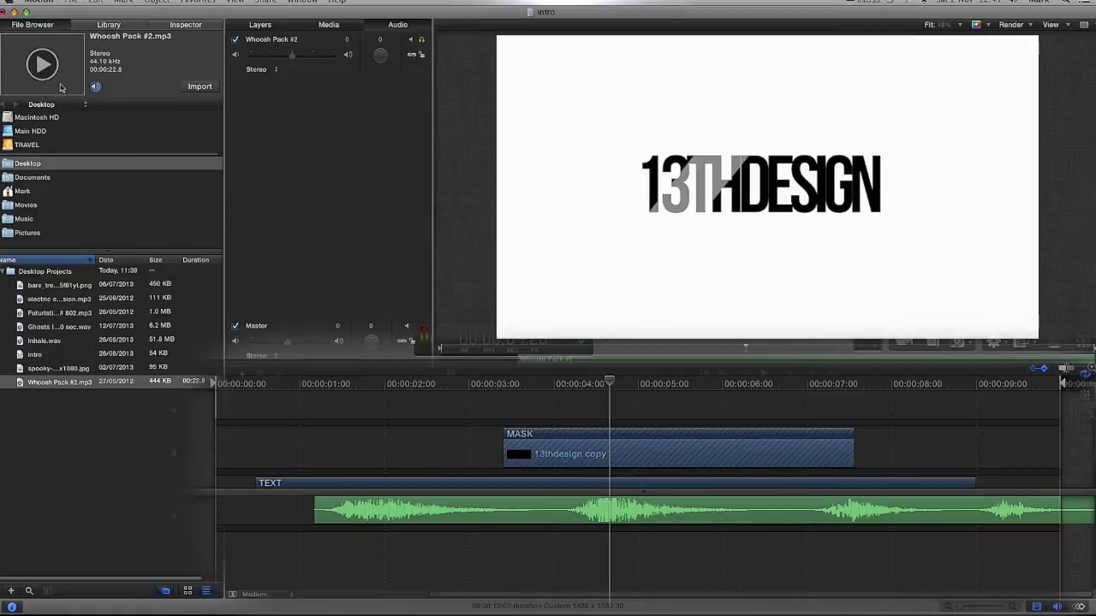
mouse_move(472, 506)
left_mouse_down()
mouse_move(405, 509)
mouse_move(488, 513)
left_mouse_up()
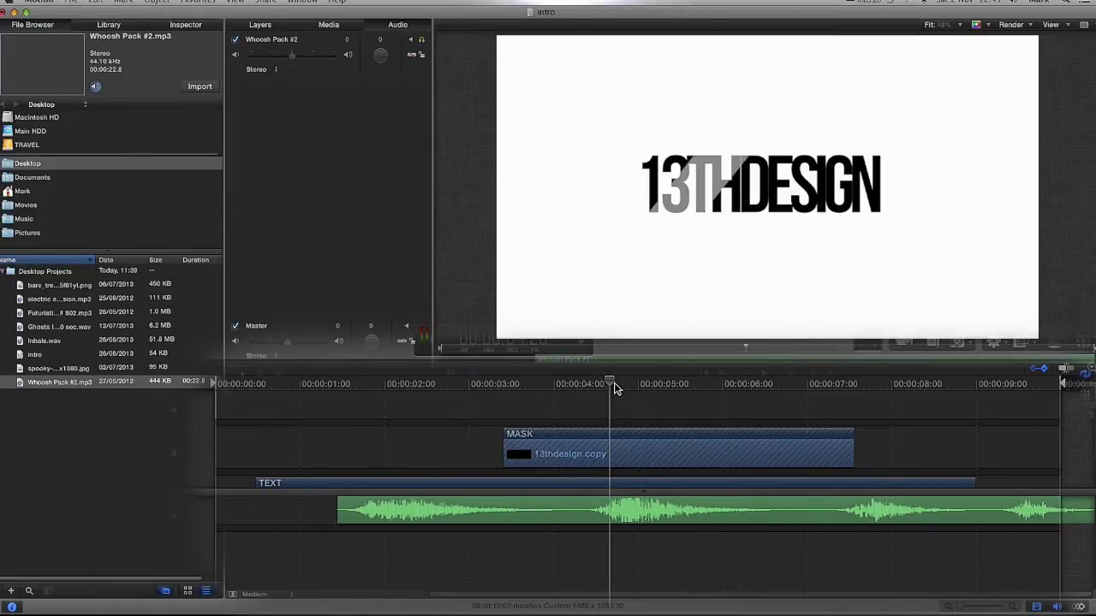
left_click_drag(680, 506, 662, 529)
Step: Split the whoosh clip at 00:00:03:28, in the quiet gap after its first whoosh
left_click_drag(610, 383, 548, 387)
left_click(549, 508)
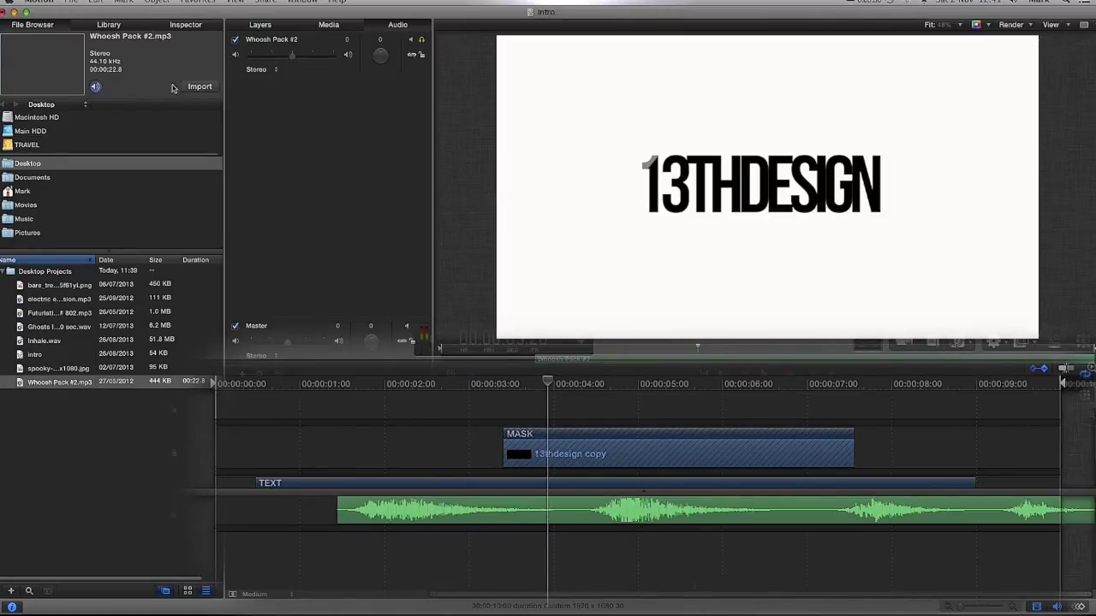
left_click(96, 1)
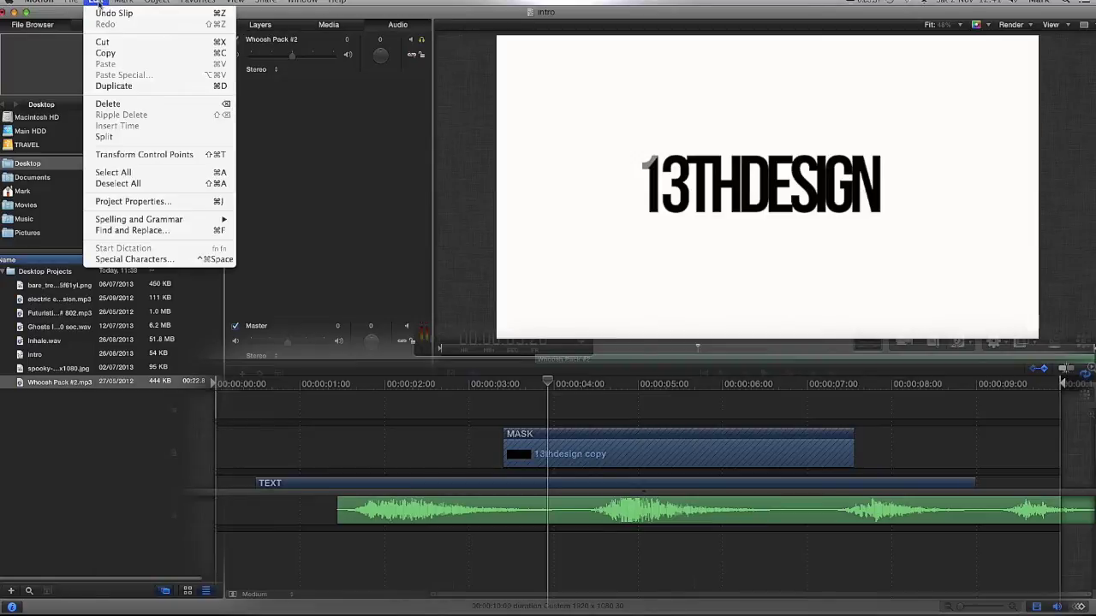
left_click(105, 137)
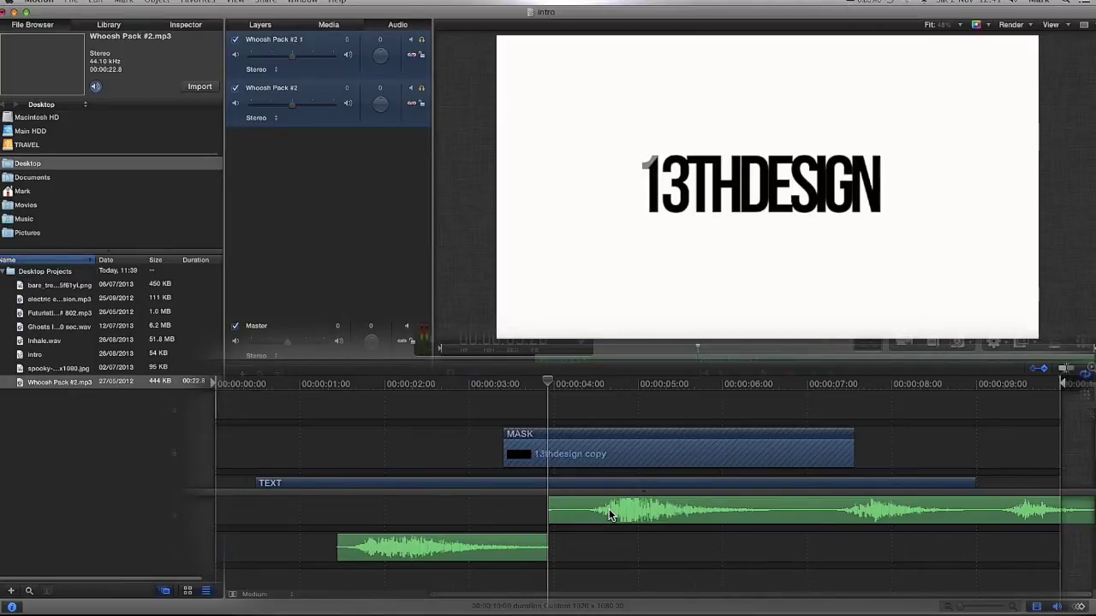
Step: Shift both whoosh pieces slightly earlier and delete the longer piece that follows the split
mouse_move(603, 509)
left_mouse_down()
mouse_move(634, 509)
mouse_move(587, 516)
left_mouse_up()
left_click(587, 514)
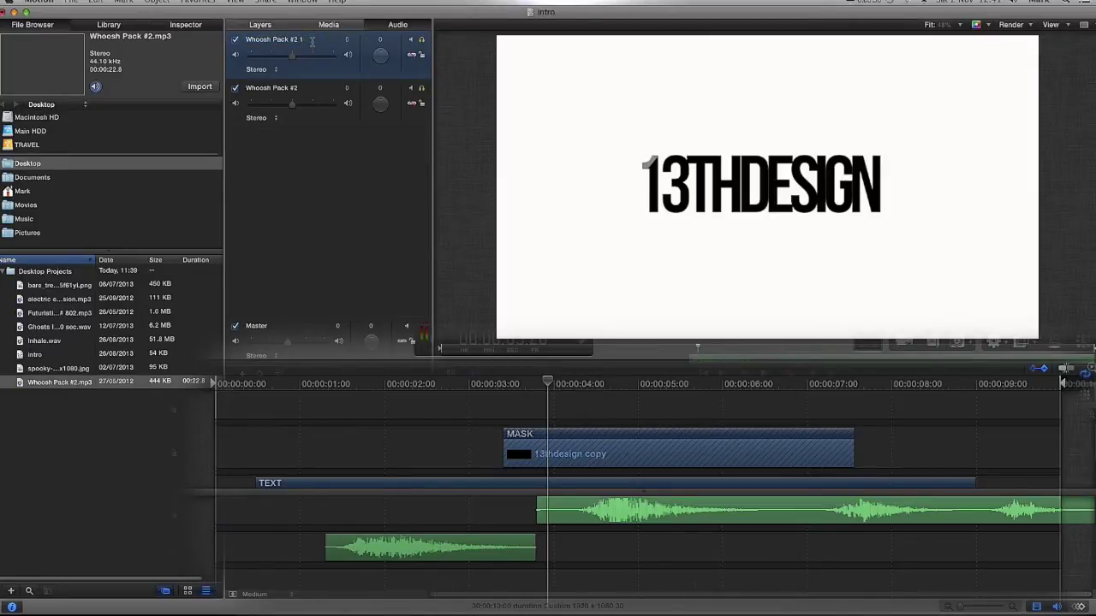
key("Delete")
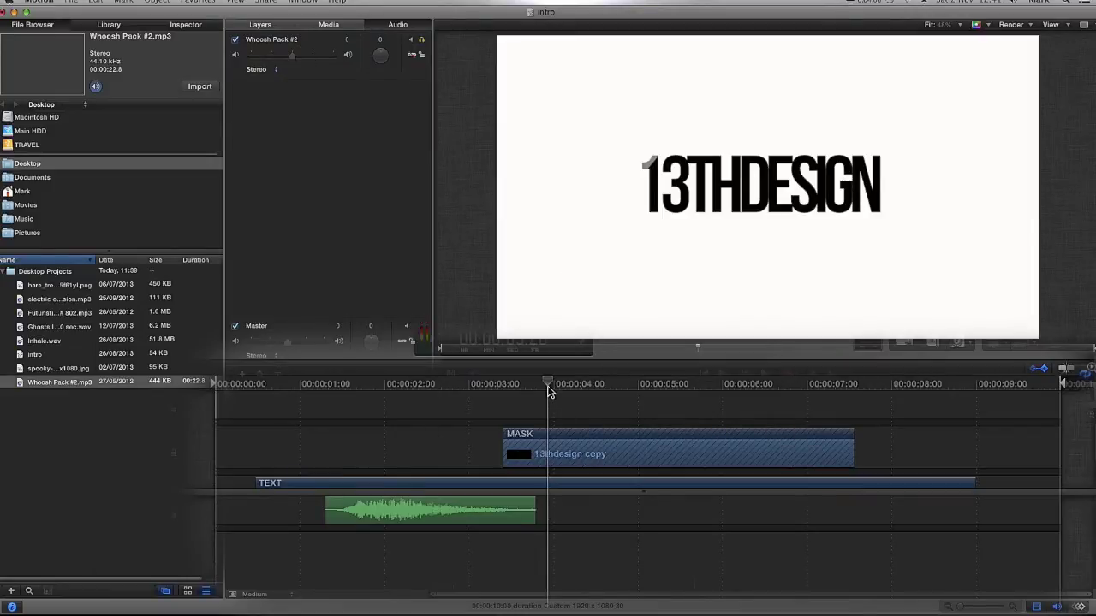
Step: Align the remaining whoosh clip with the first mask sweep, starting at about 00:00:03:17, and play it from about 00:00:03:25
mouse_move(547, 386)
left_mouse_down()
mouse_move(507, 384)
mouse_move(569, 384)
mouse_move(554, 383)
left_mouse_up()
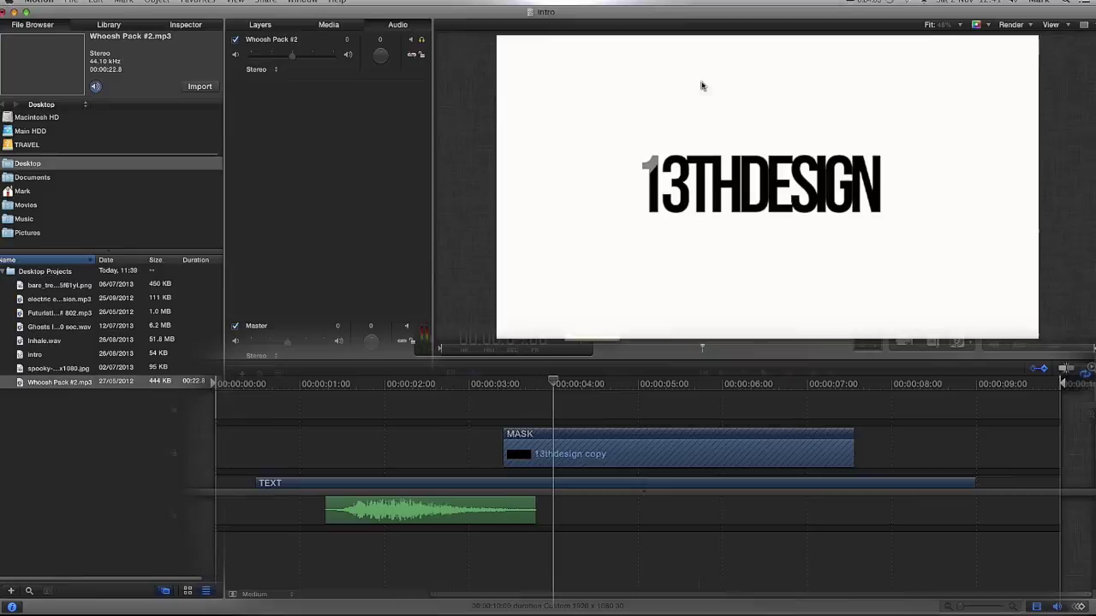
left_click(648, 165)
left_click_drag(418, 515, 615, 516)
mouse_move(555, 382)
left_mouse_down()
mouse_move(524, 385)
mouse_move(578, 382)
mouse_move(558, 382)
left_mouse_up()
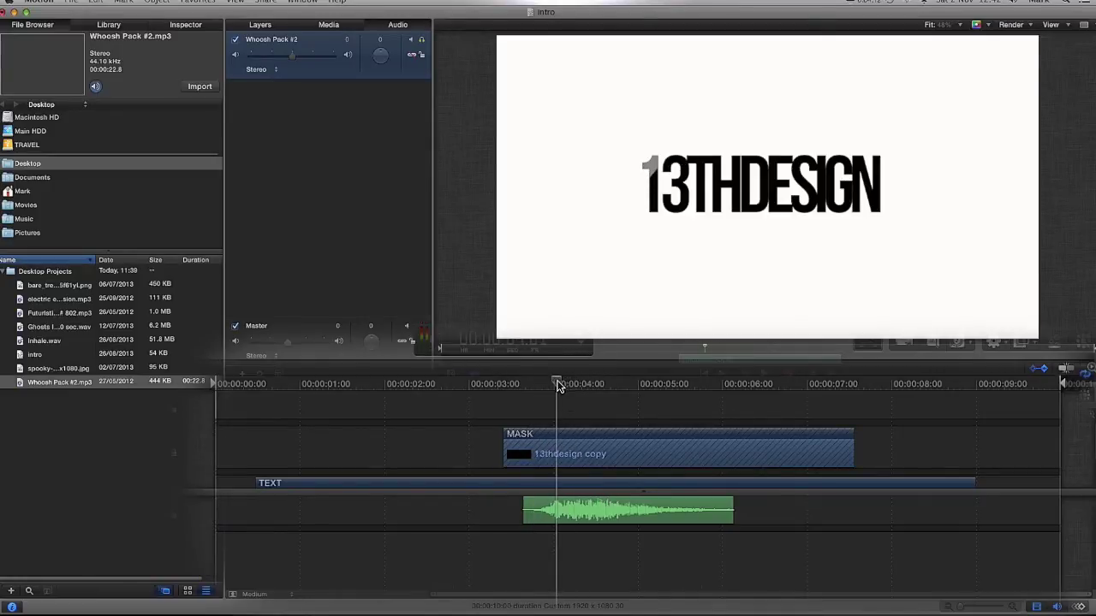
left_click_drag(591, 512, 585, 512)
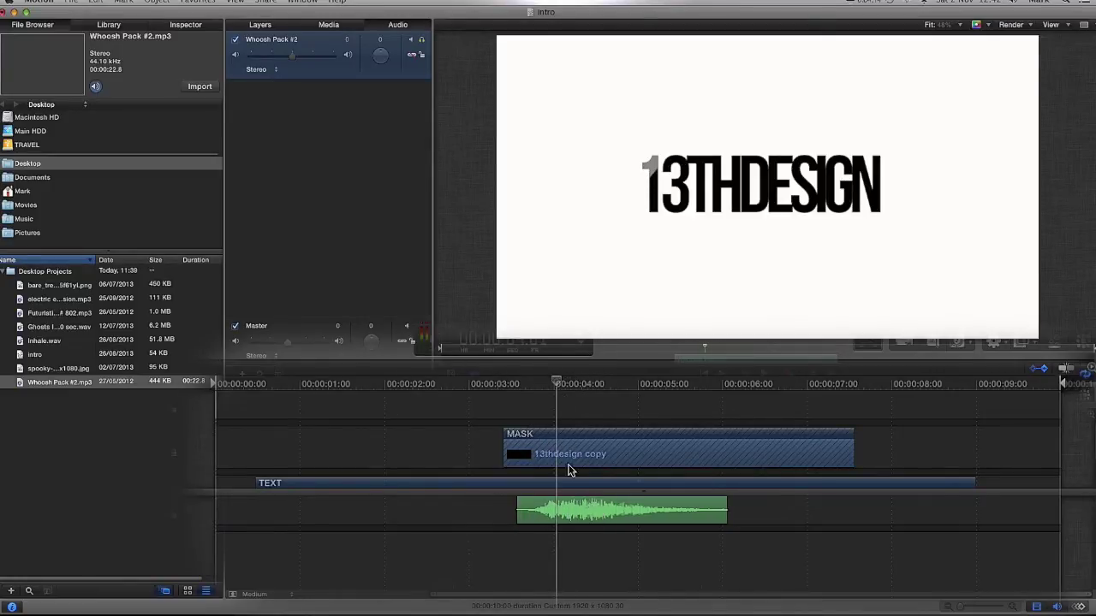
left_click_drag(558, 385, 539, 387)
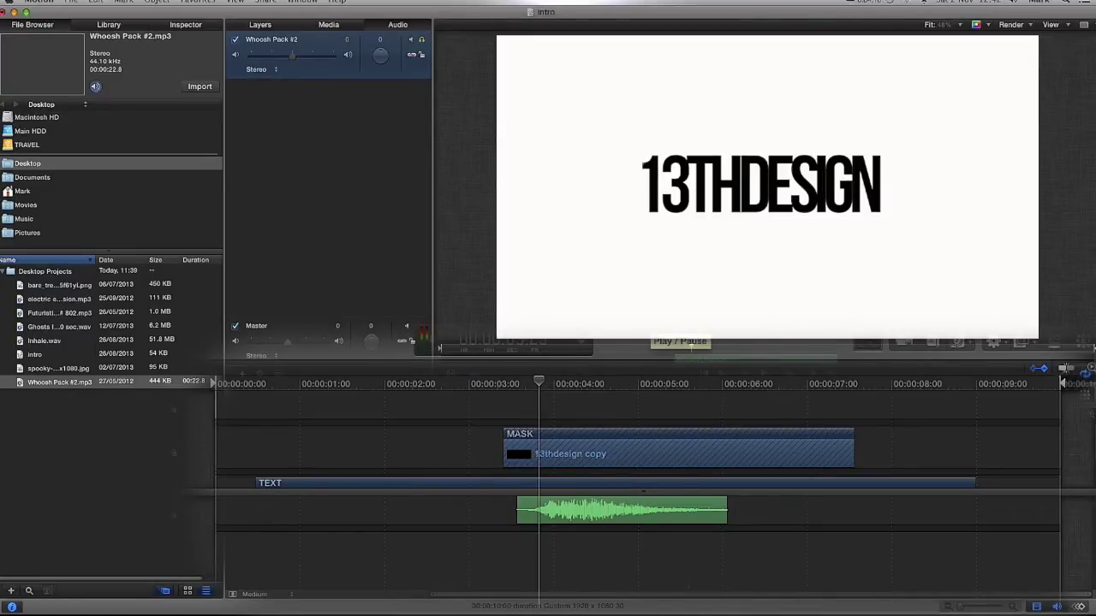
left_click(681, 345)
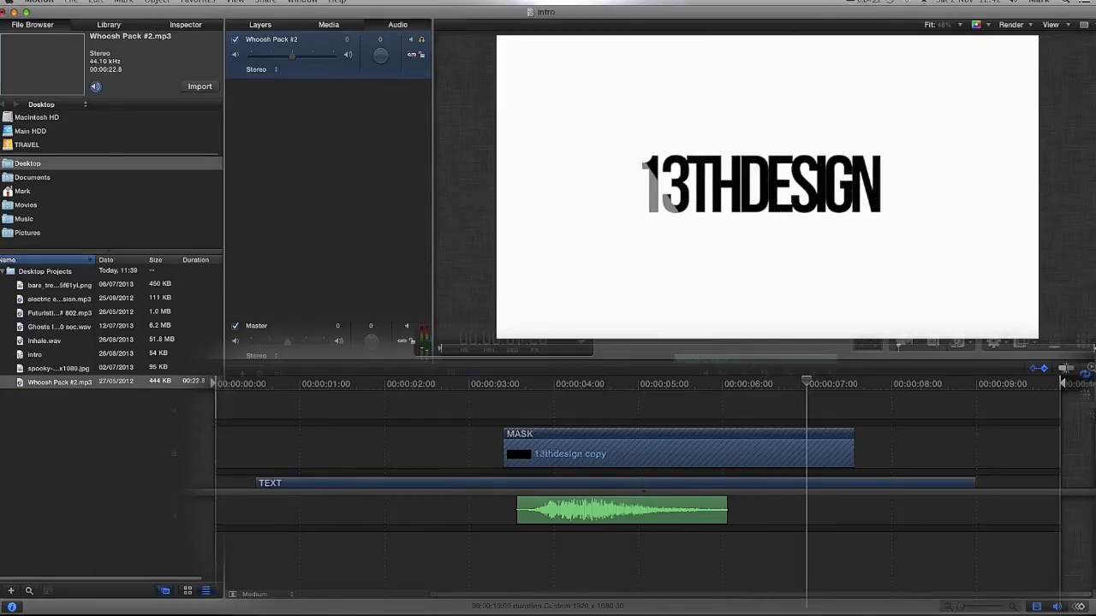
Step: Duplicate the whoosh clip for the second mask sweep, playing it back and starting the copy at about 00:00:05:11
left_click_drag(807, 384, 706, 384)
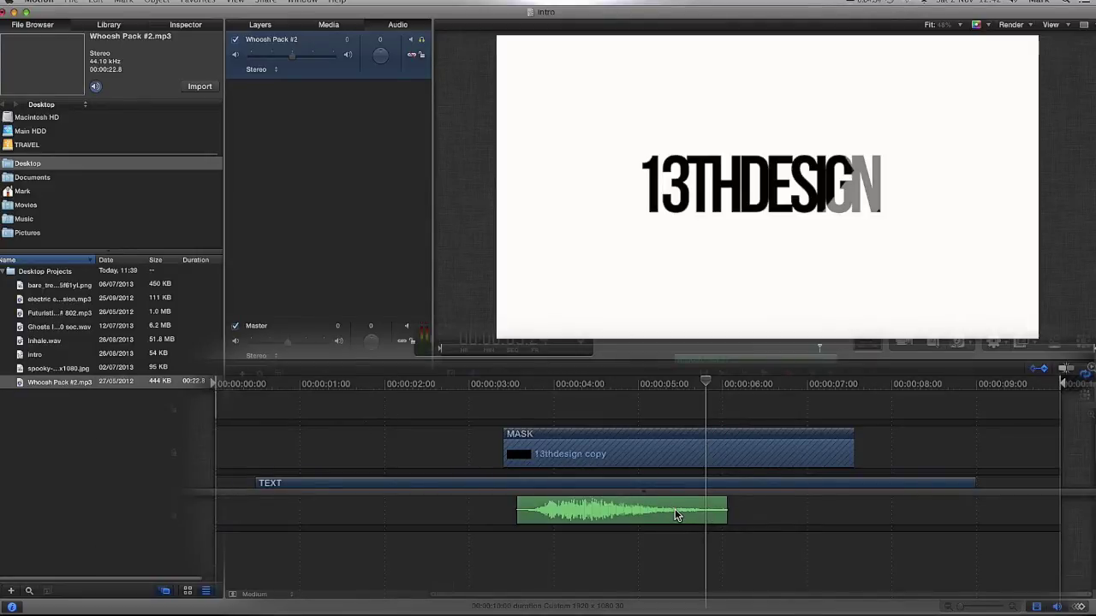
key("super+d")
left_click_drag(599, 548, 733, 548)
left_click_drag(706, 383, 501, 385)
left_click(663, 346)
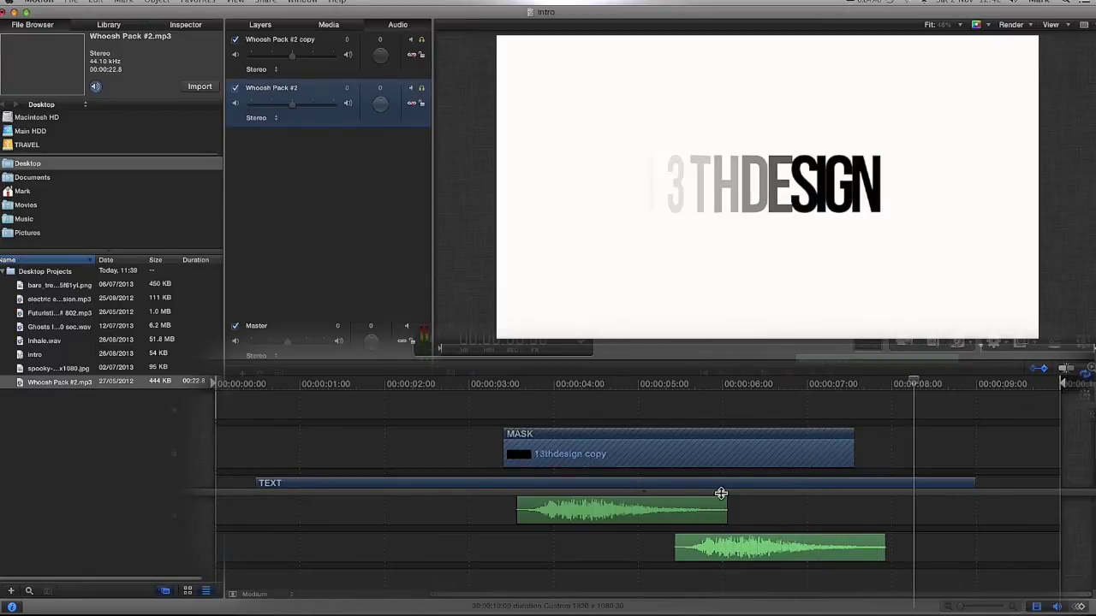
left_click_drag(734, 551, 728, 549)
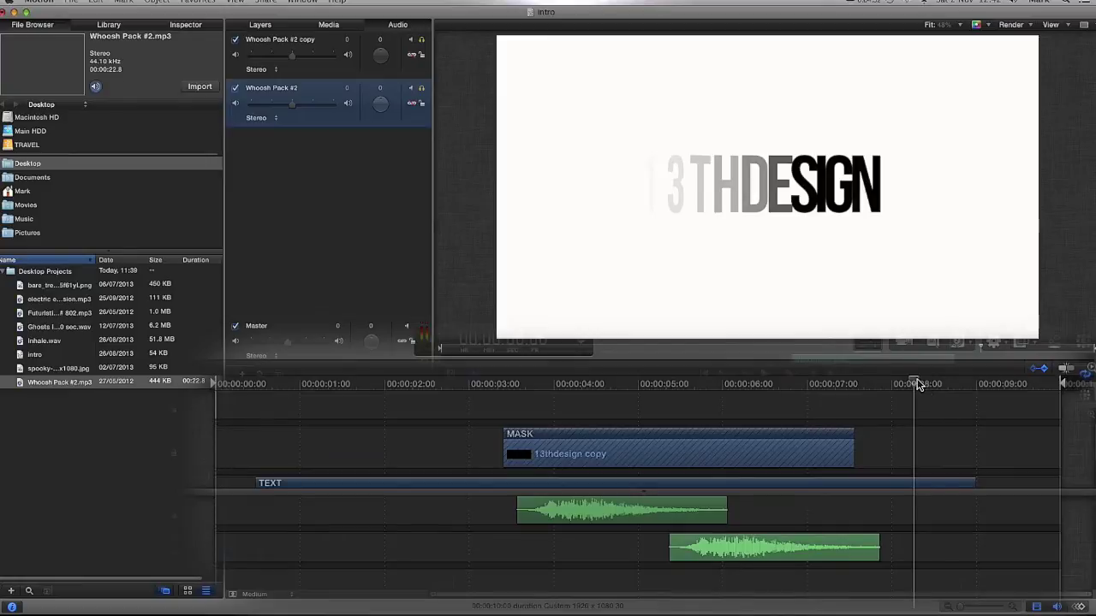
Step: Lock the MASK layer and both Whoosh Pack #2 audio tracks to protect their timing
left_click_drag(914, 384, 619, 384)
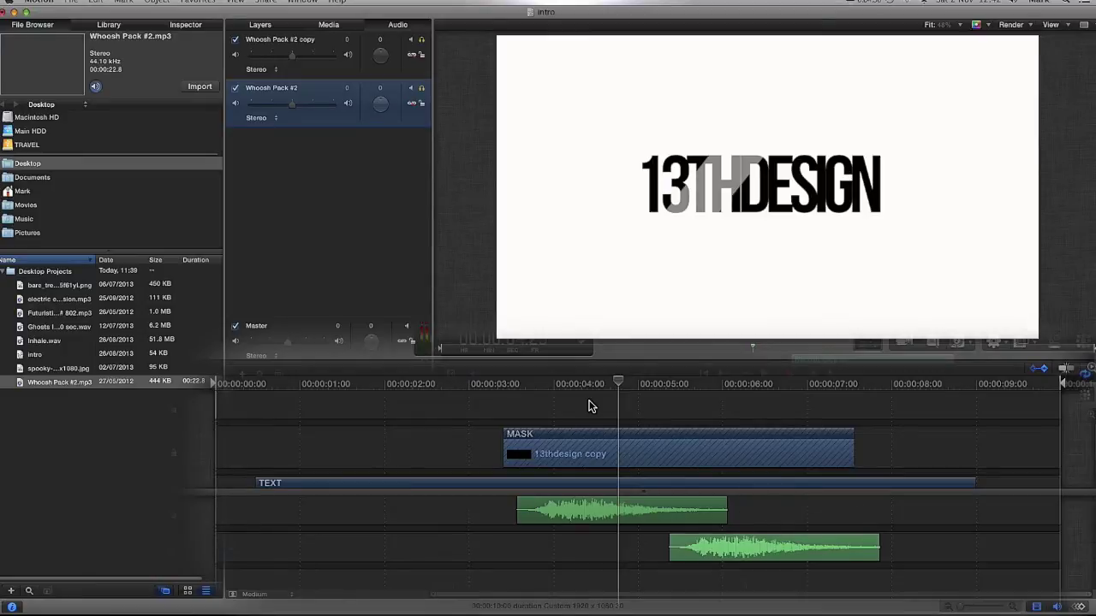
left_click(260, 24)
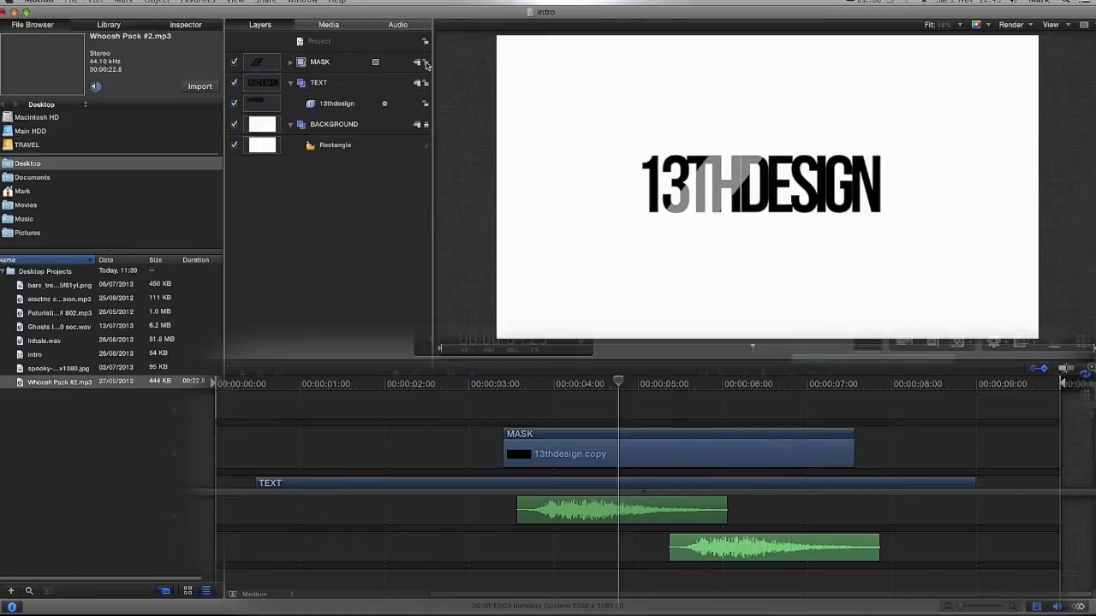
left_click_drag(631, 440, 591, 436)
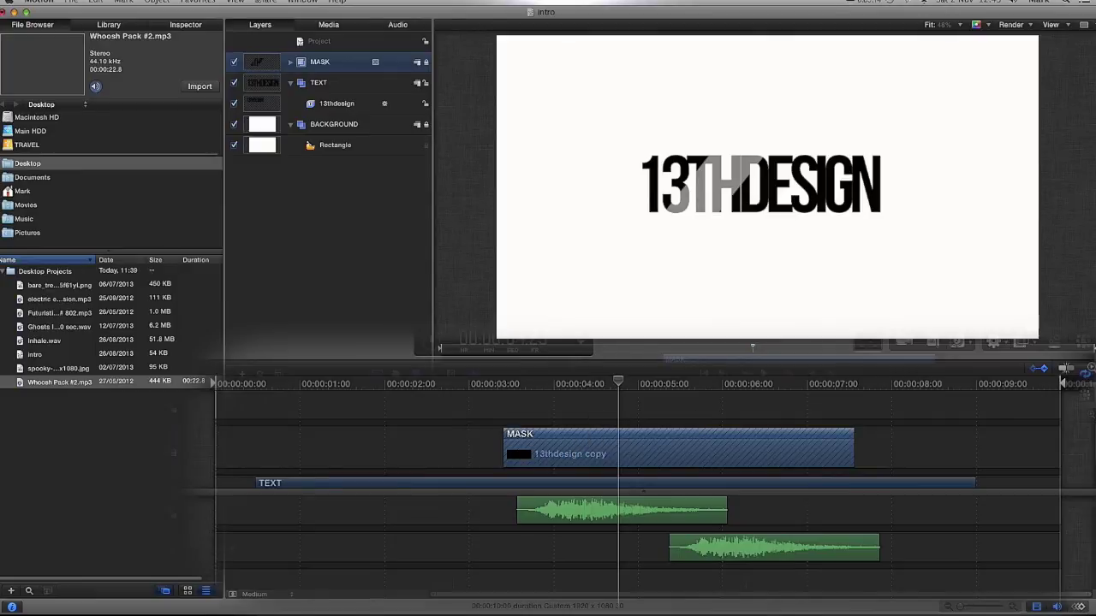
left_click(396, 25)
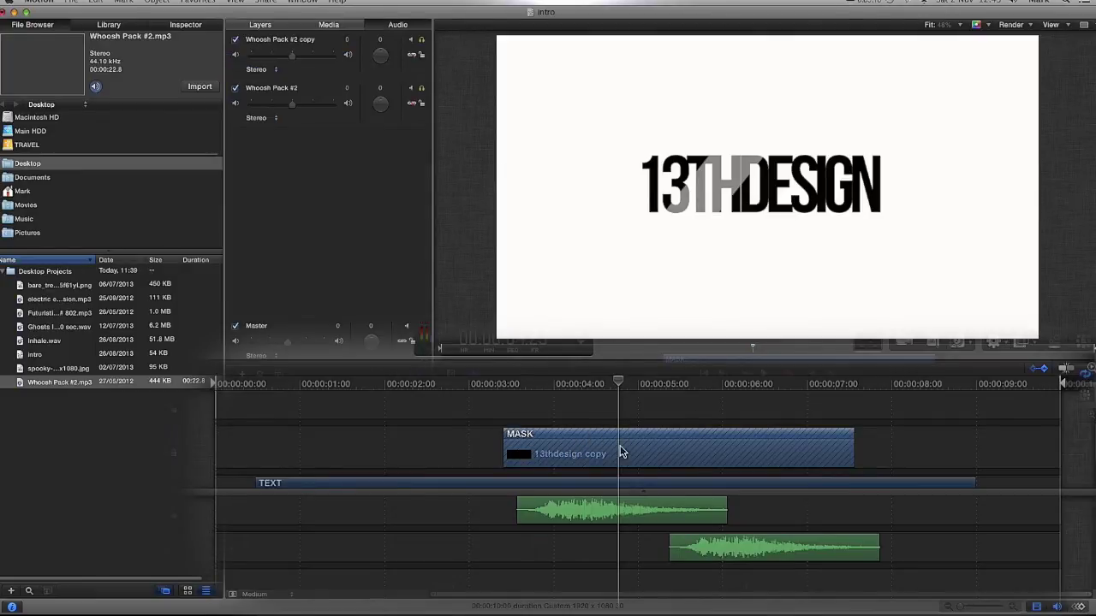
left_click(628, 519)
left_click(729, 553)
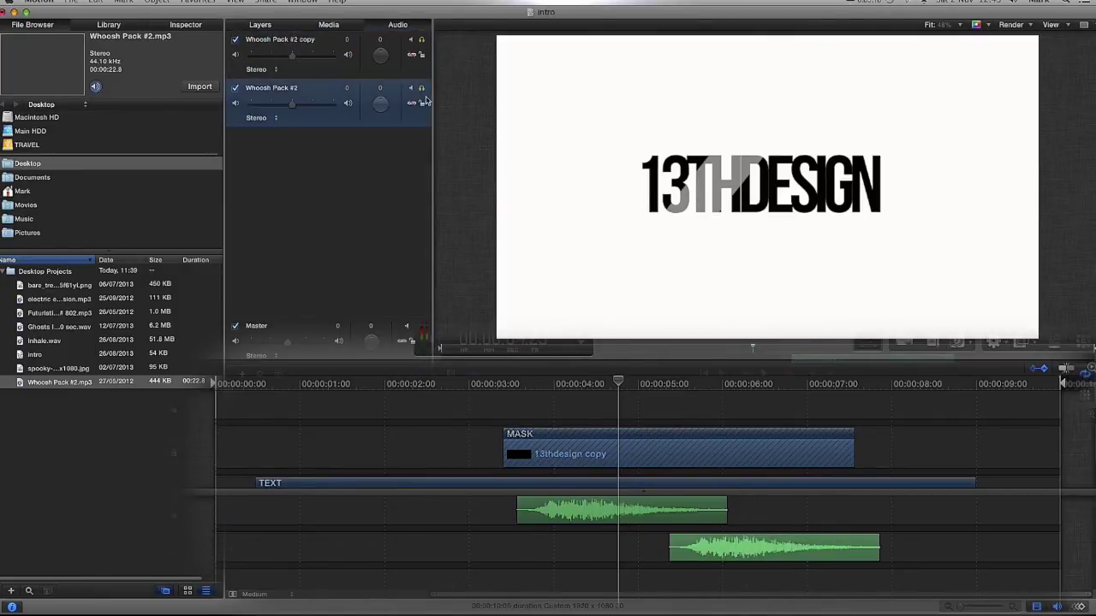
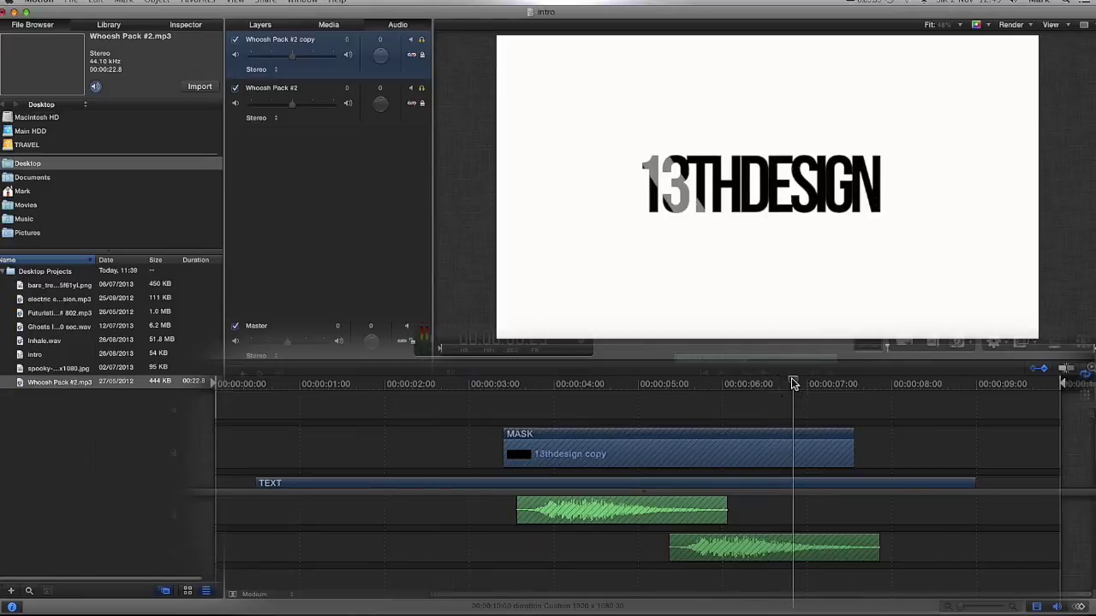
Step: Import Futuristic Sound Effect # 802.mp3 as a new audio track starting at the beginning of the project
left_click(432, 397)
left_click(222, 388)
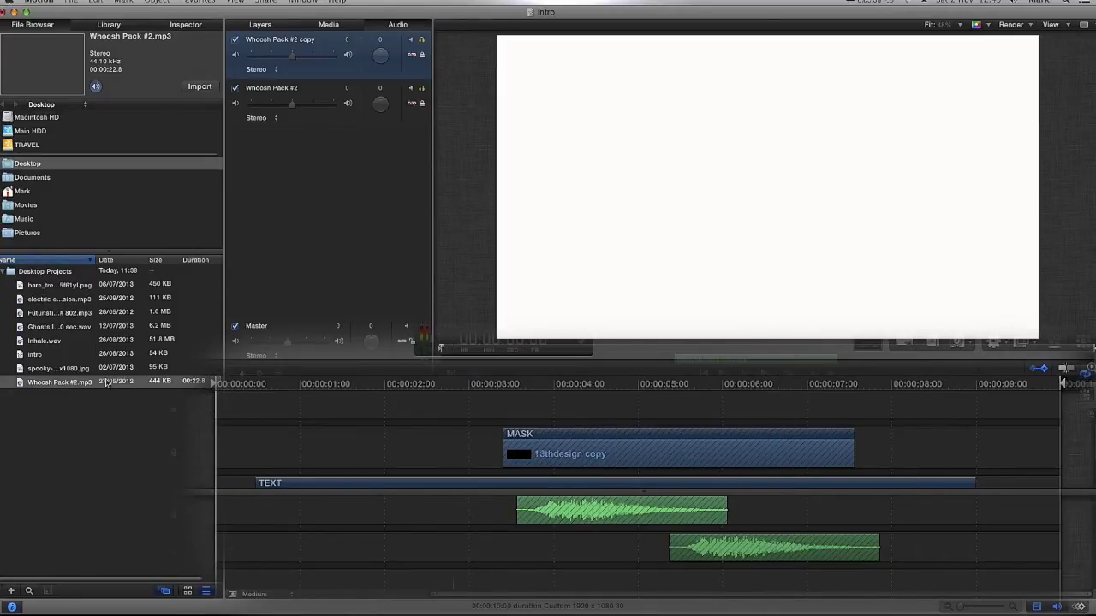
left_click(53, 312)
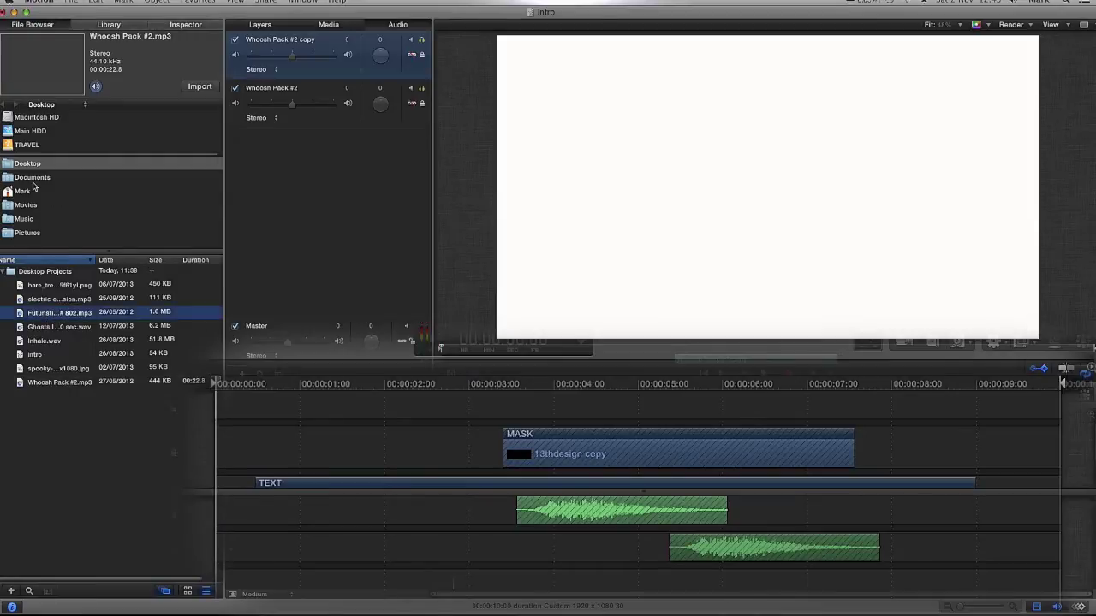
left_click(42, 64)
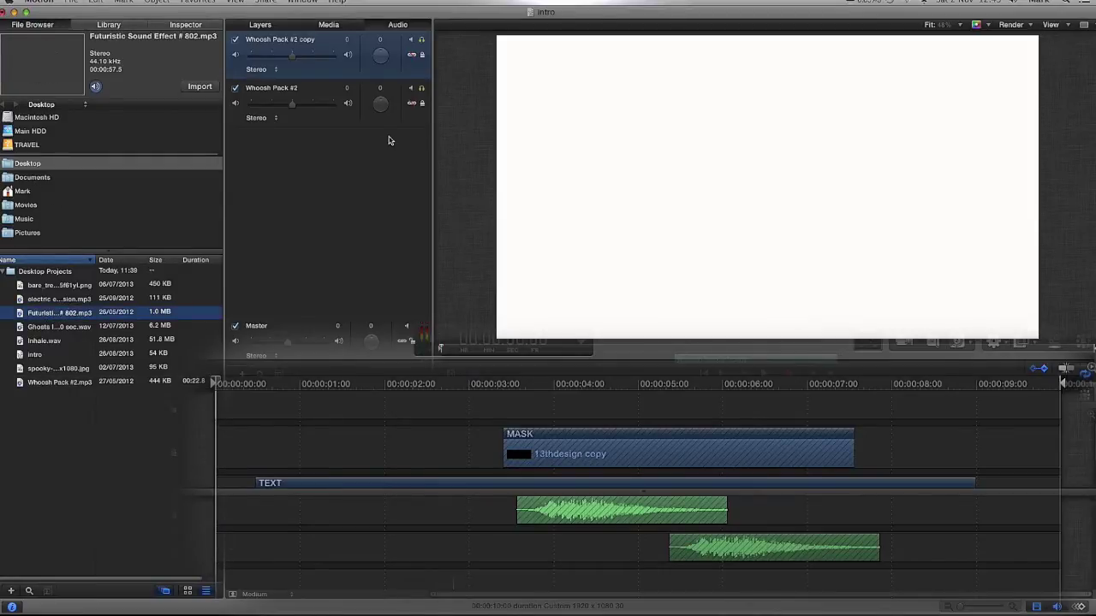
left_click_drag(104, 318, 319, 205)
double_click(291, 138)
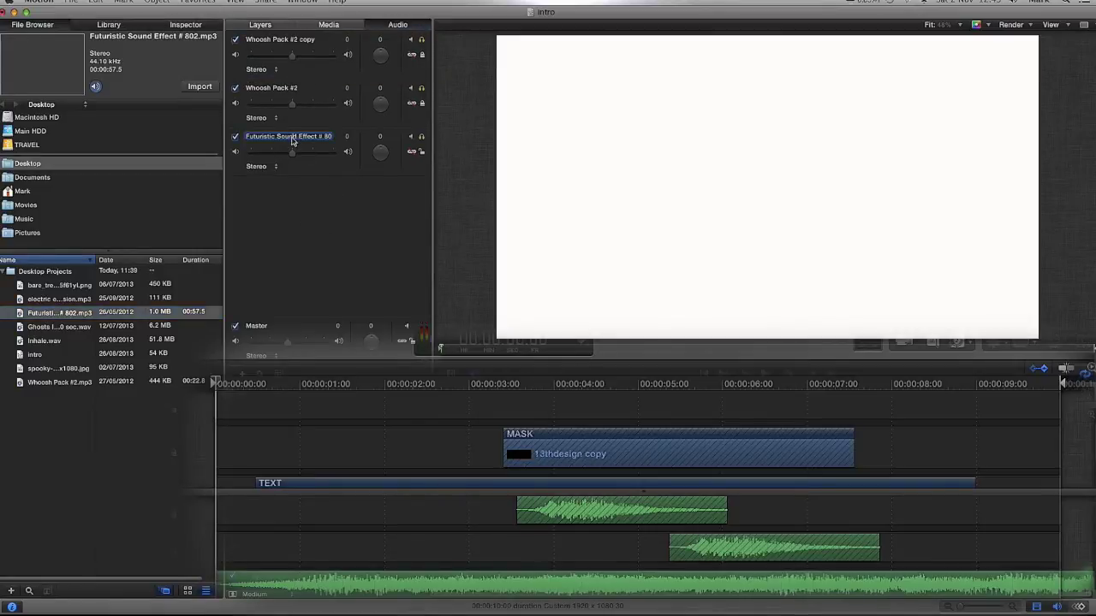
mouse_move(43, 66)
Step: Split the Futuristic Sound Effect # 802 clip at 00:00:09:27, near the project's end, and delete the piece after the split
left_click_drag(216, 386, 473, 410)
left_click(577, 514)
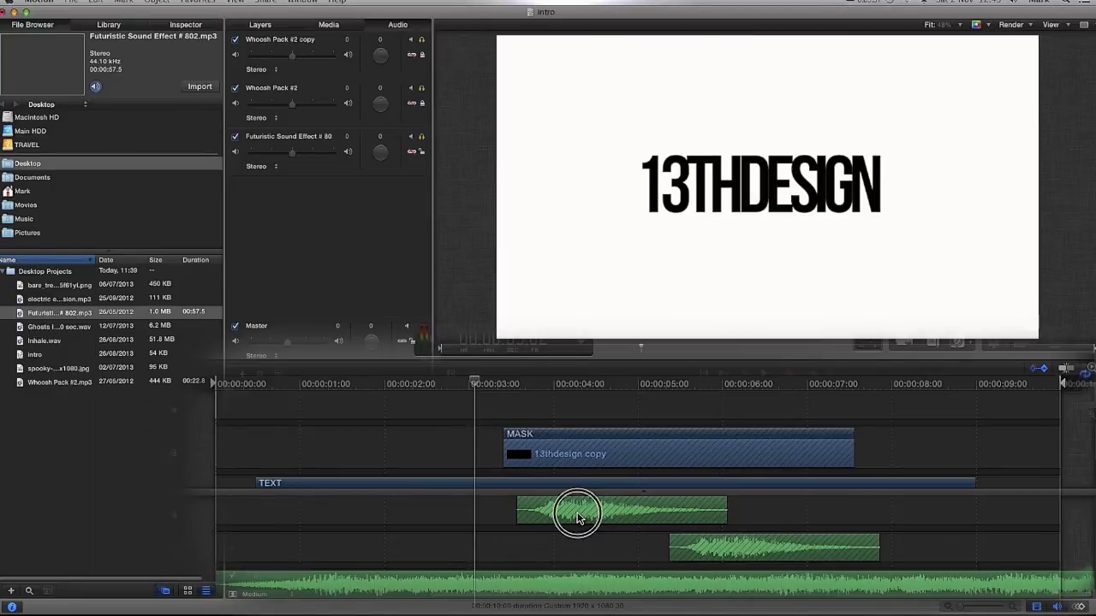
mouse_move(477, 380)
left_mouse_down()
mouse_move(454, 379)
mouse_move(477, 381)
left_mouse_up()
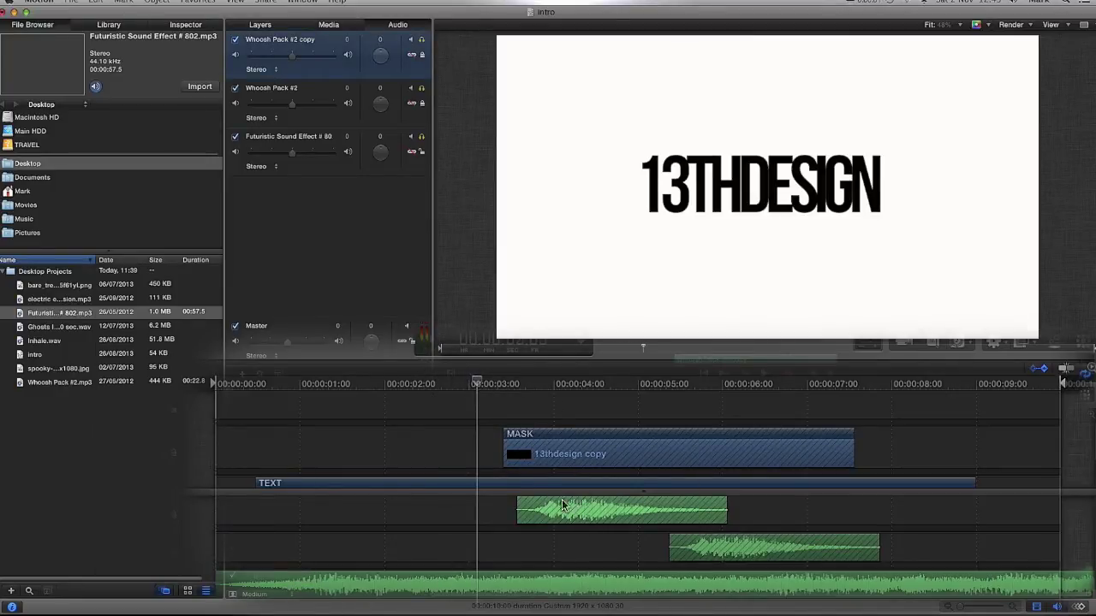
mouse_move(477, 384)
left_mouse_down()
mouse_move(620, 384)
mouse_move(460, 385)
left_mouse_up()
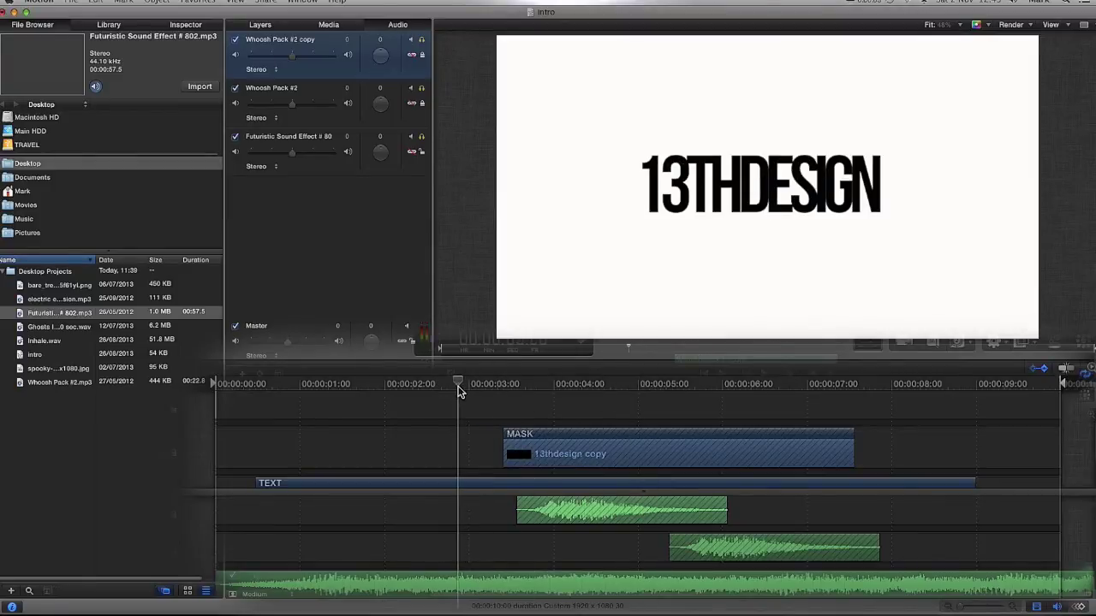
left_click(1051, 588)
left_click_drag(458, 384, 1052, 408)
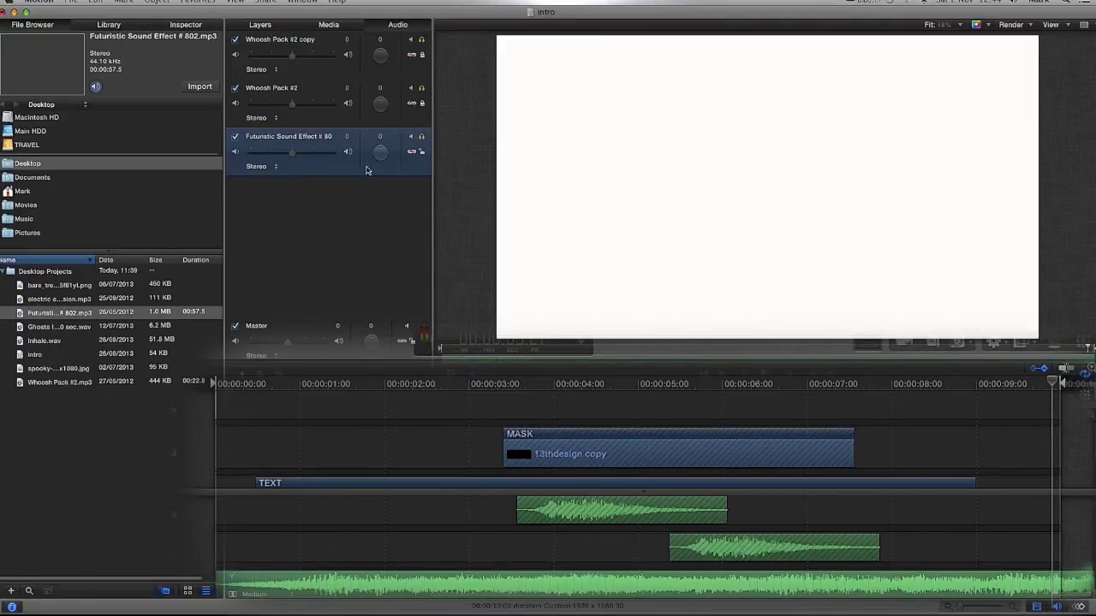
left_click(101, 3)
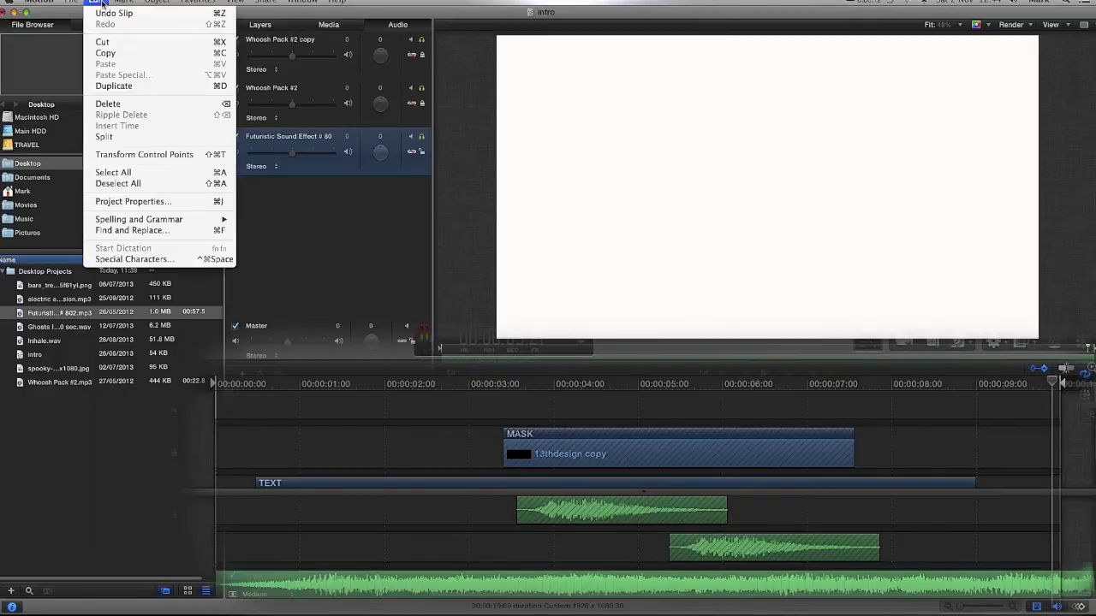
left_click(124, 139)
left_click(1078, 515)
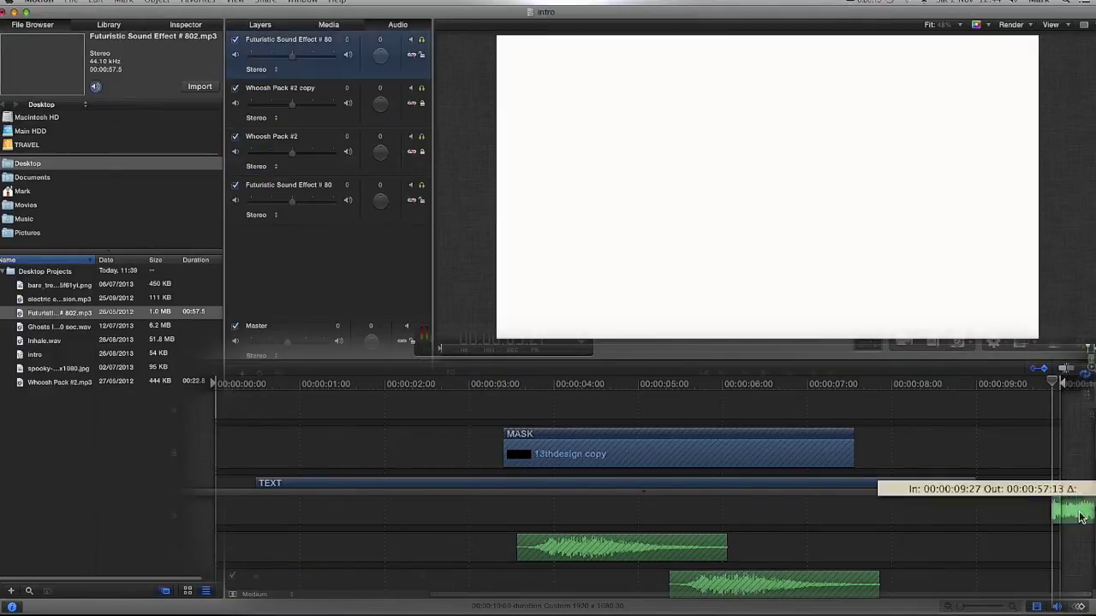
key("Delete")
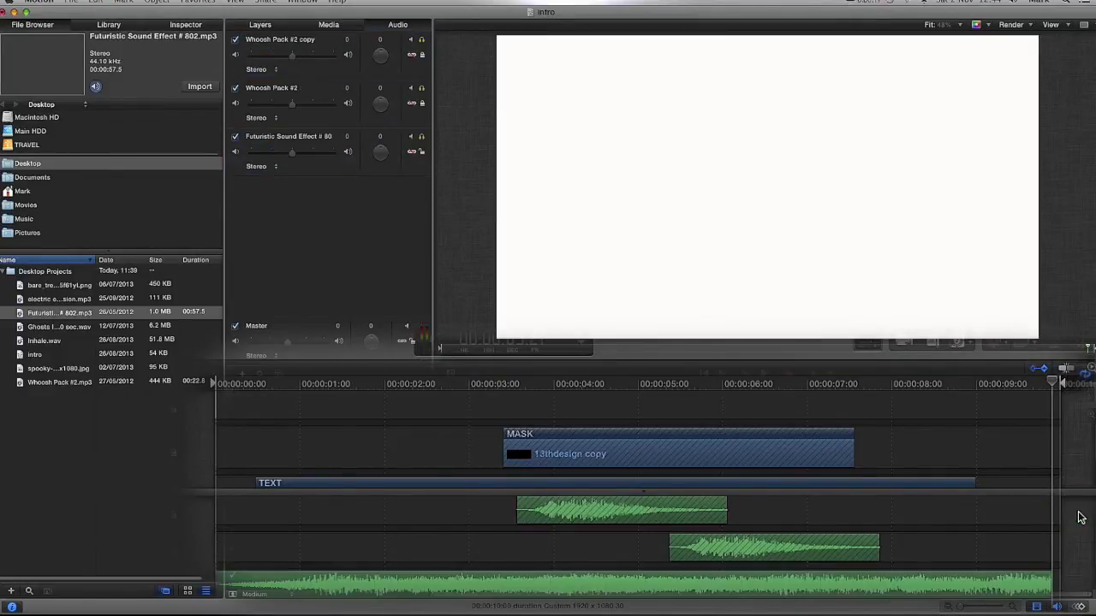
Step: Apply the Audio Fade In/Fade Out behavior to the Futuristic Sound Effect # 802 track
left_click(1046, 383)
left_click_drag(1046, 382, 951, 383)
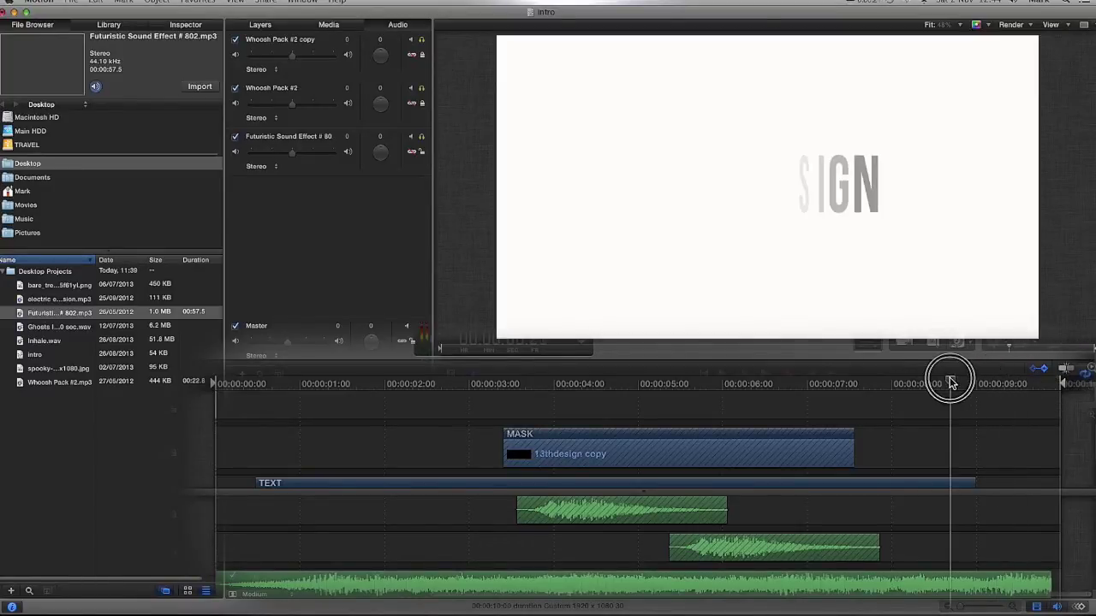
left_click(514, 579)
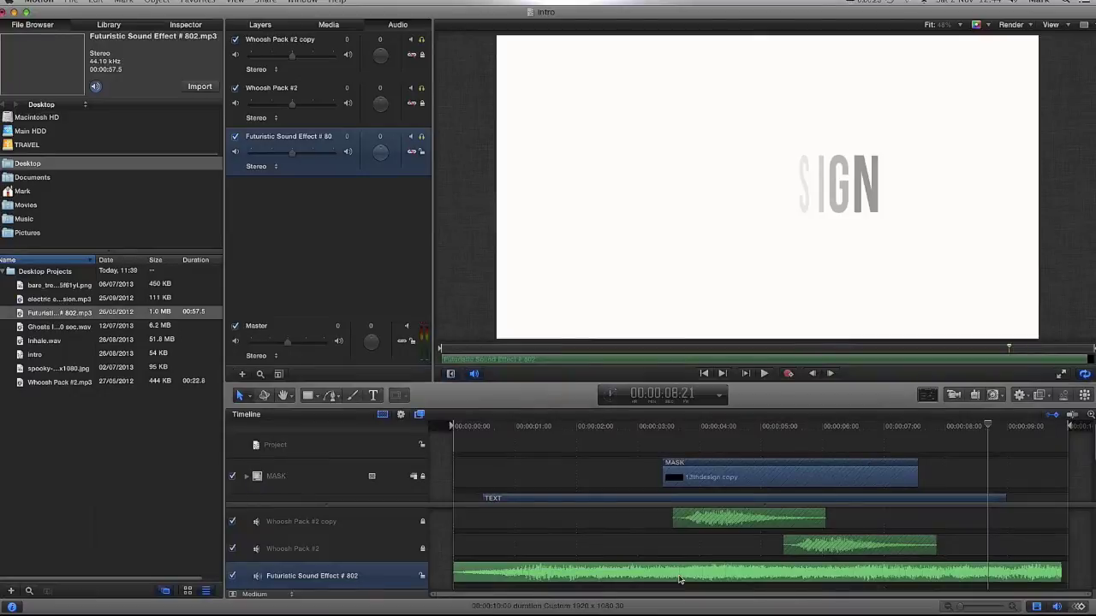
left_click(104, 25)
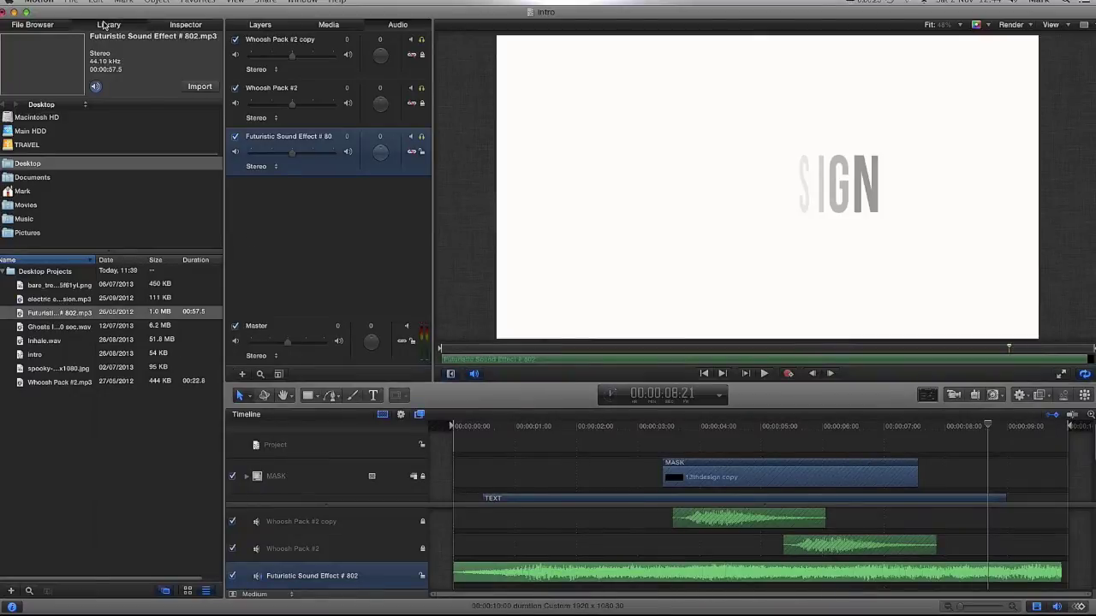
left_click(25, 117)
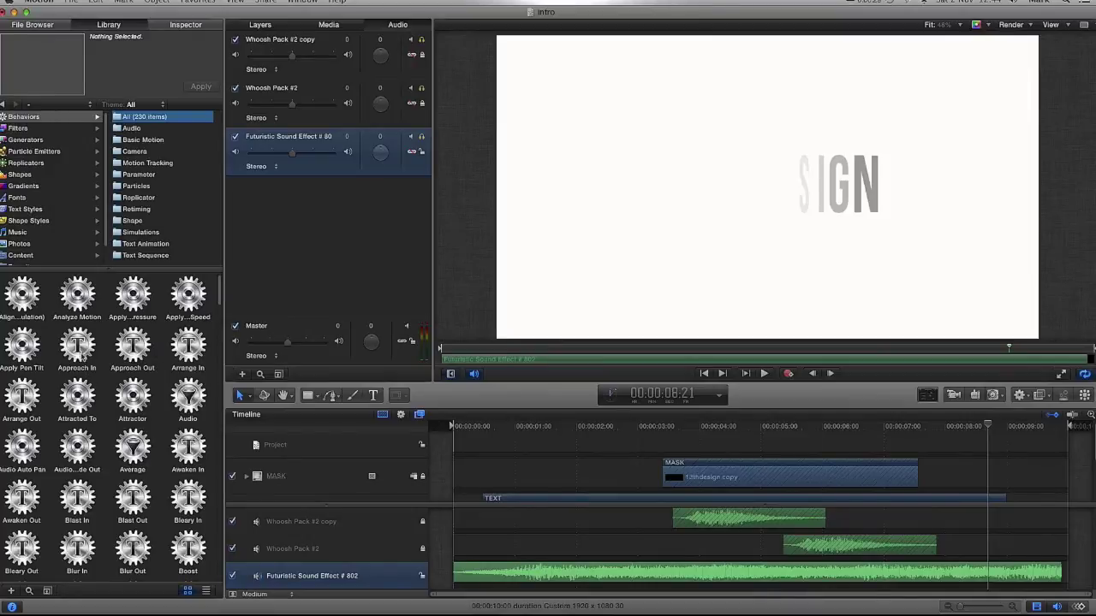
scroll(90, 391, "down", 2)
left_click(79, 399)
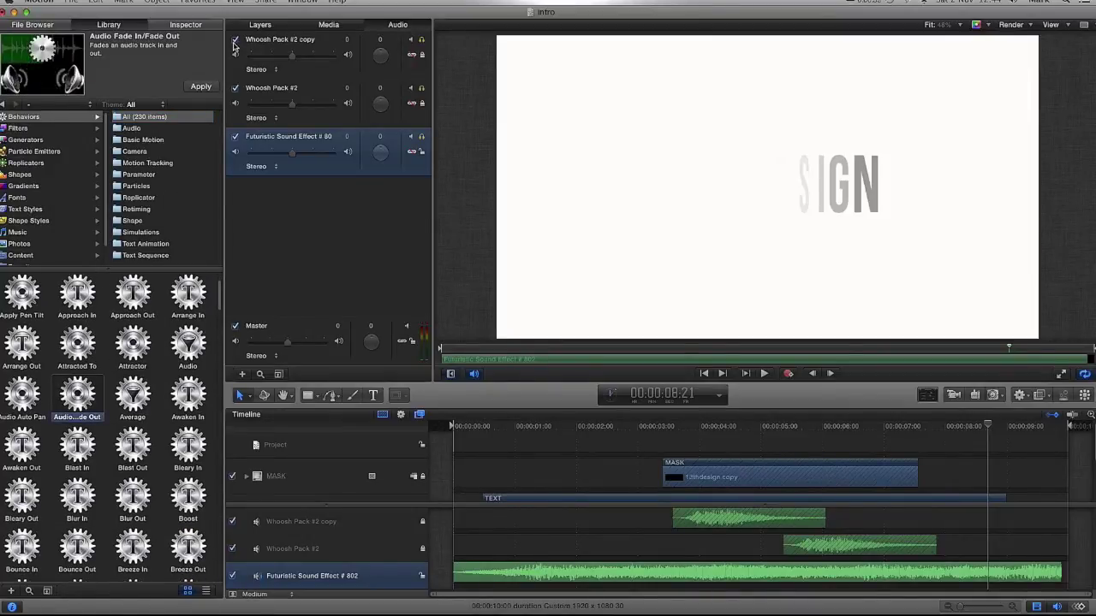
left_click(204, 87)
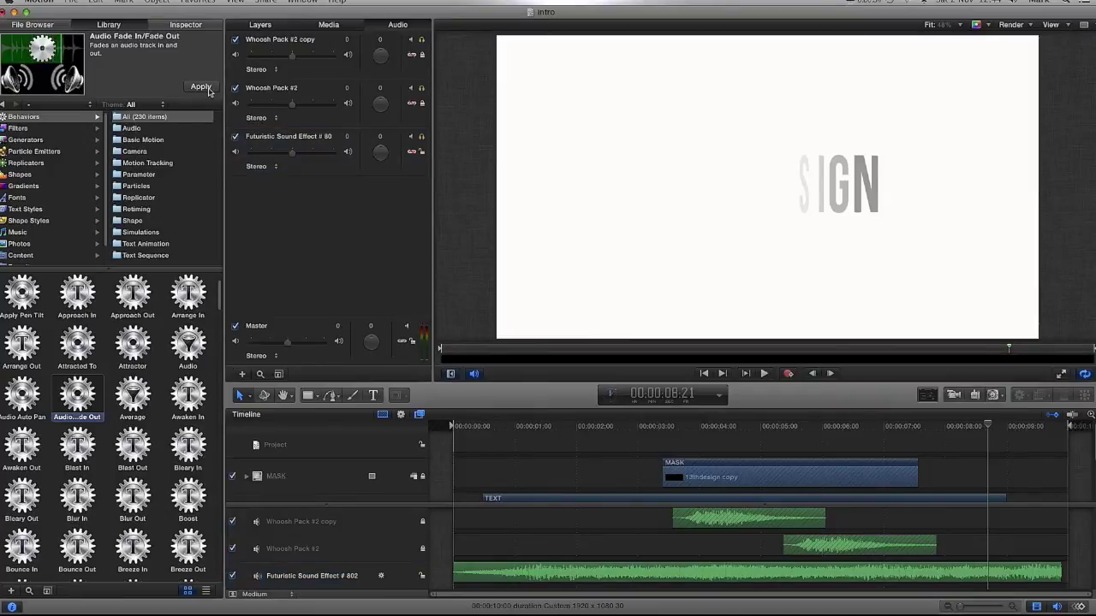
Step: Set the Futuristic Sound Effect # 802 track's Fade Out Time to 100, with the playhead at 00:00:09:07 to check its level
left_click(305, 146)
left_click(186, 26)
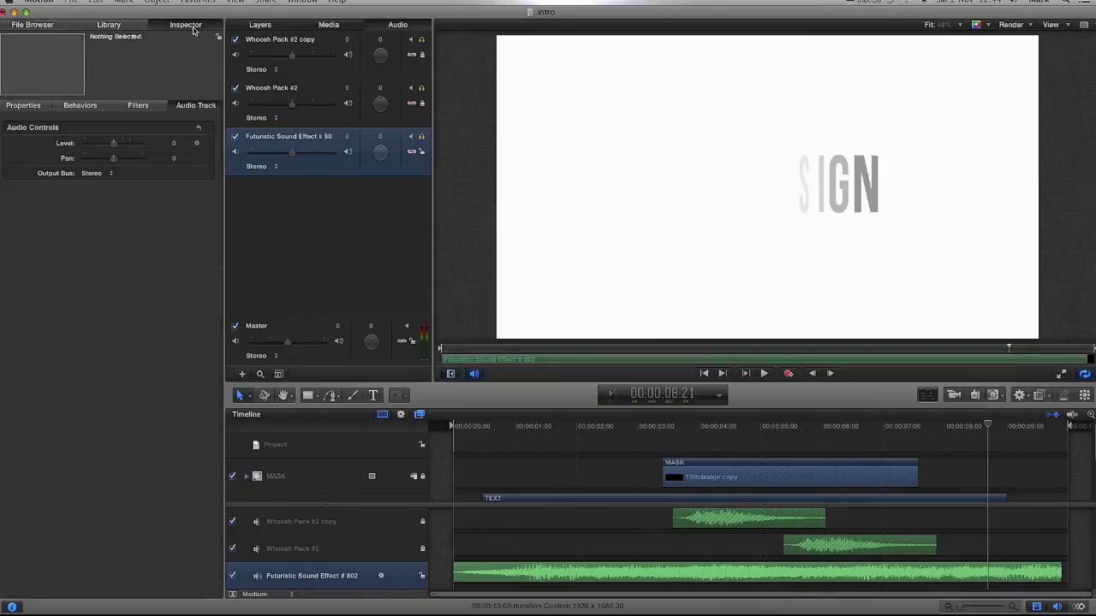
left_click(80, 106)
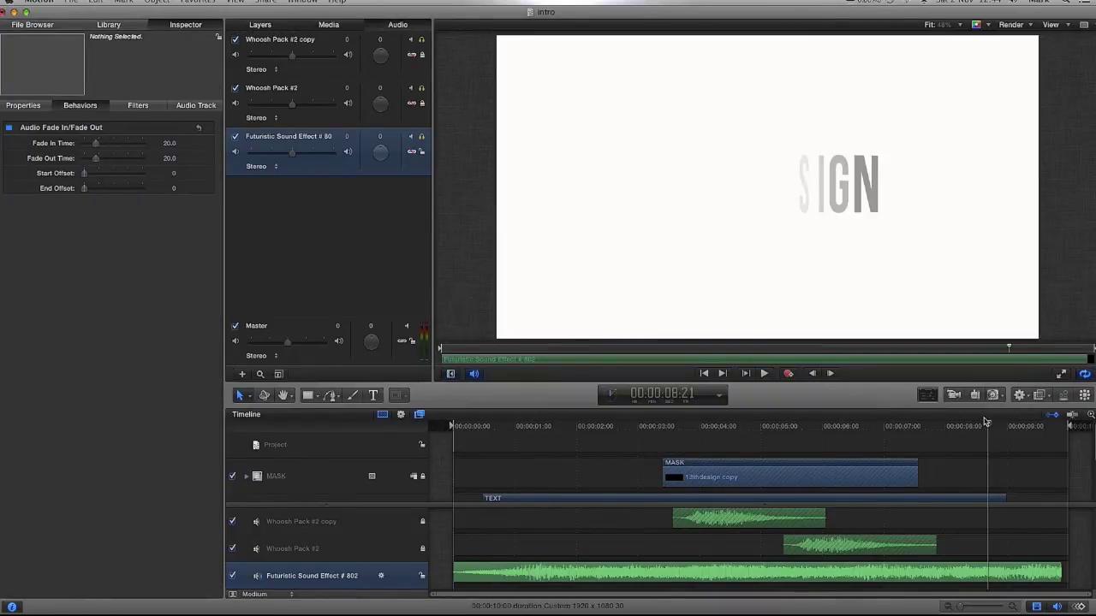
left_click_drag(988, 427, 1022, 428)
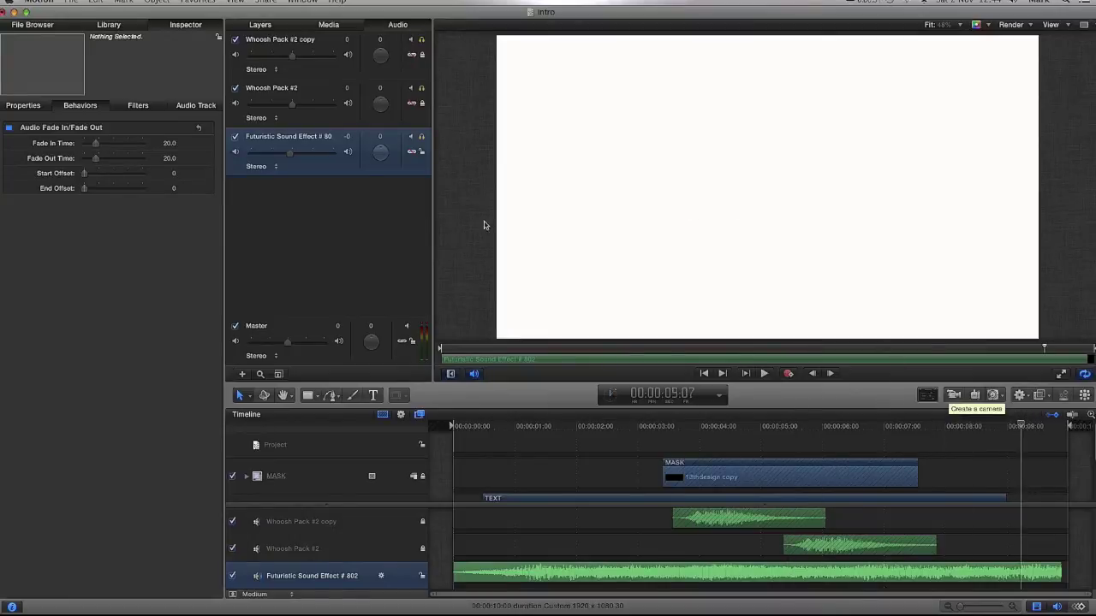
left_click_drag(97, 163, 156, 163)
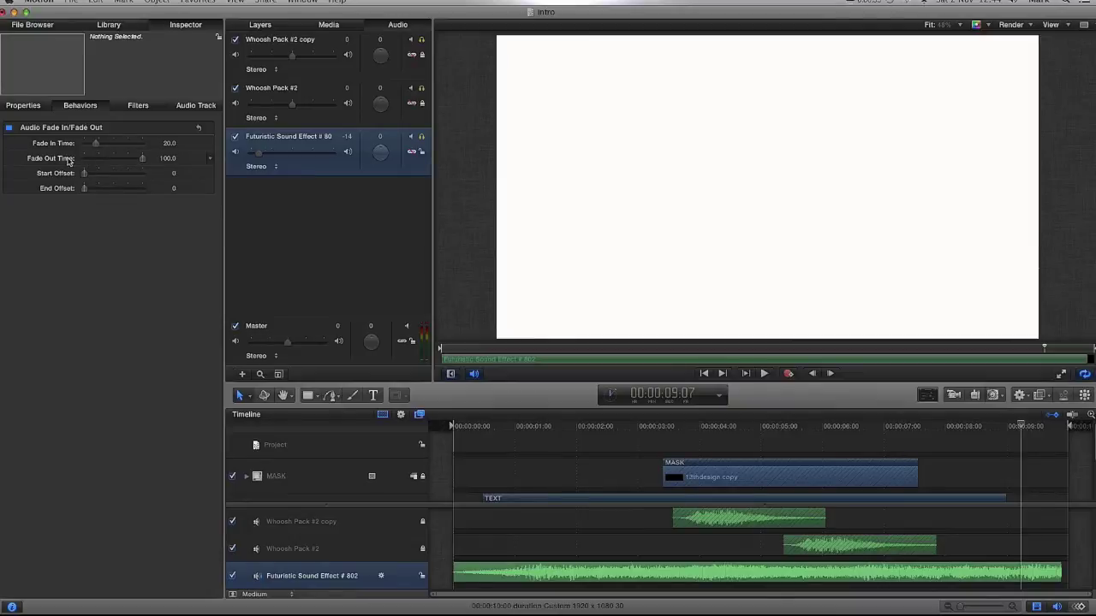
left_click_drag(139, 162, 157, 163)
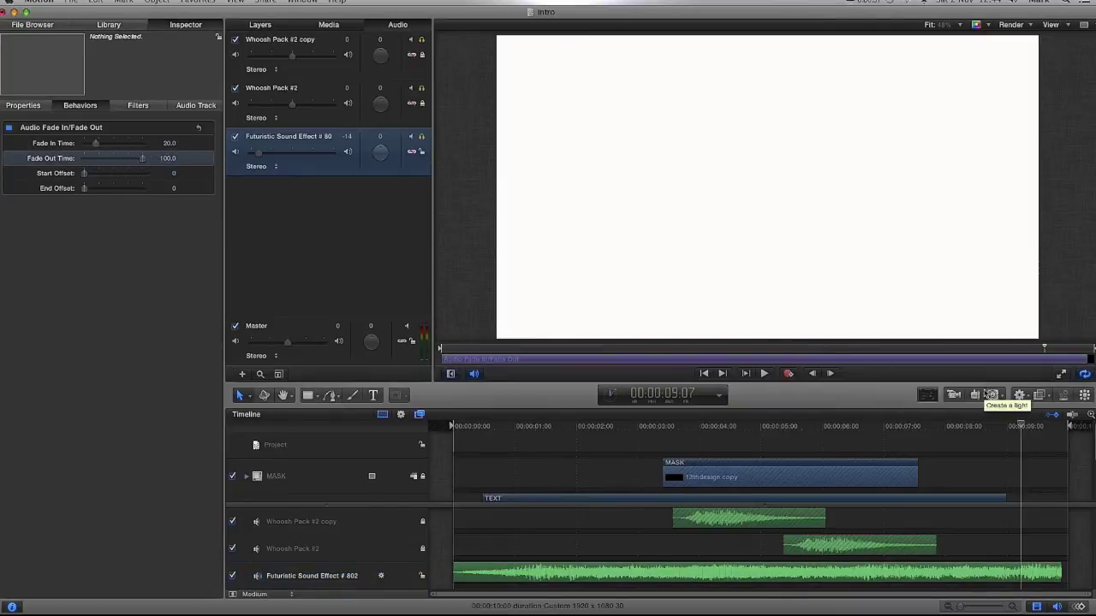
Step: Play the intro from the start, then remove the Audio Fade In/Fade Out behavior from the Futuristic Sound Effect # 802 track
left_click_drag(1016, 426, 436, 419)
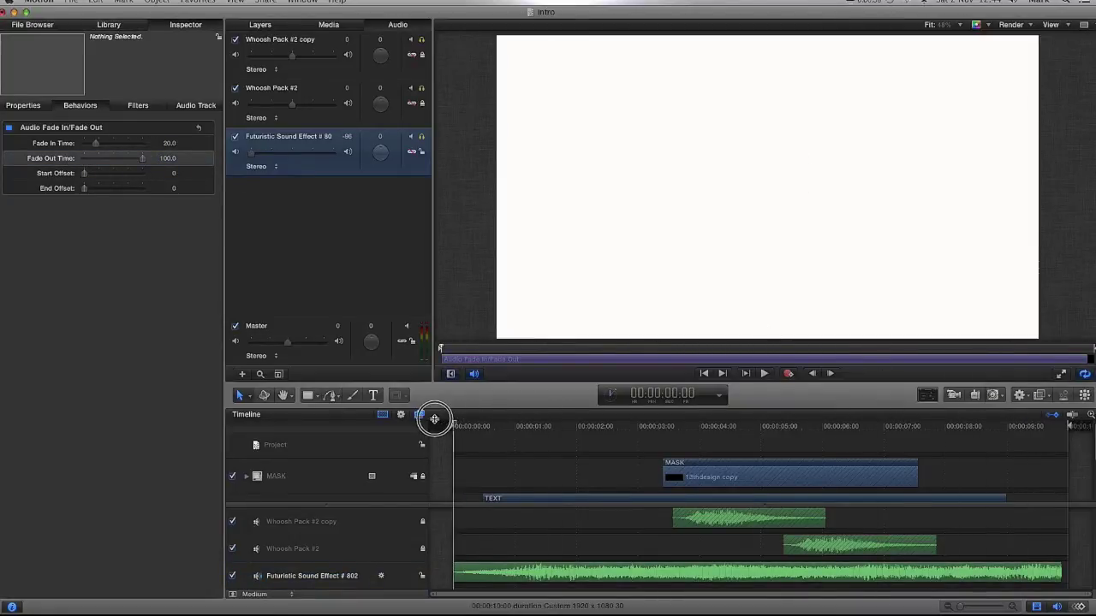
left_click(765, 375)
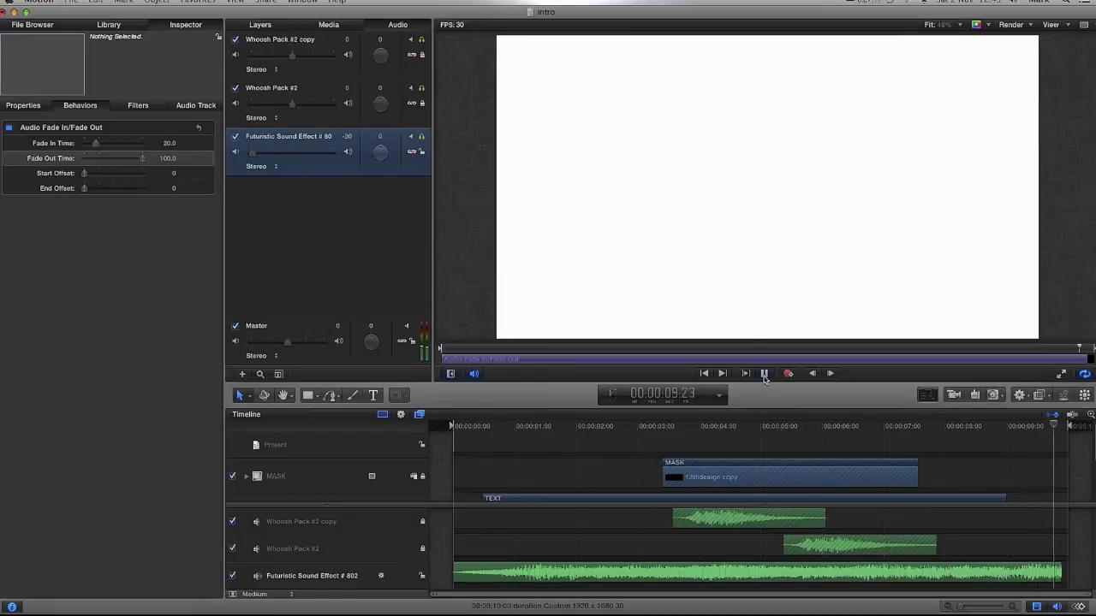
left_click(764, 375)
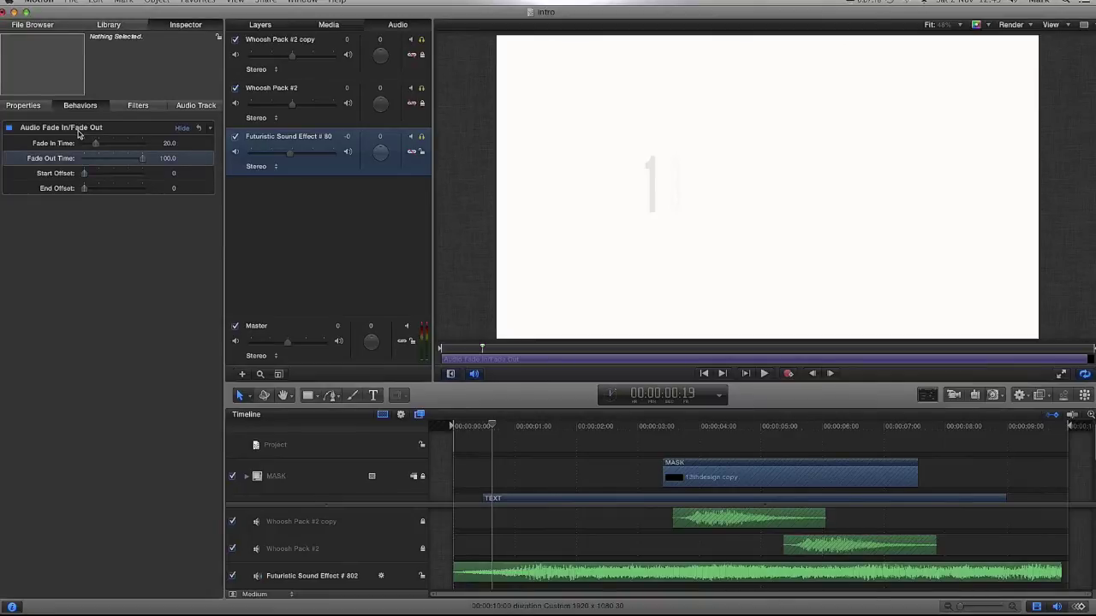
key("Delete")
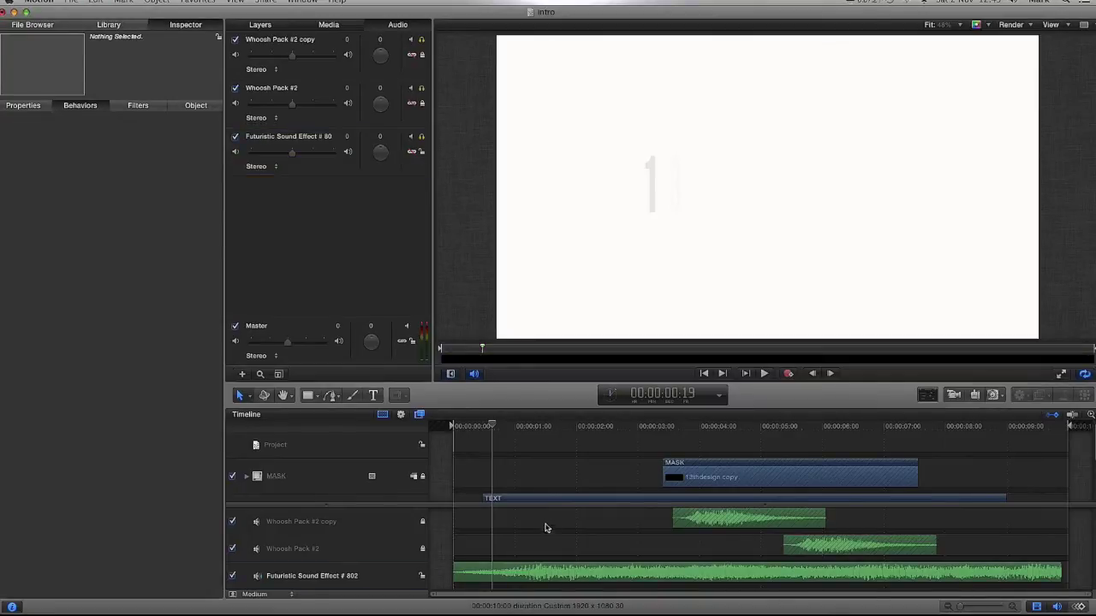
Step: Lower the Futuristic Sound Effect # 802 track's level to about -6 and place the playhead at 00:00:02:26, before the first whoosh
left_click_drag(495, 432, 639, 433)
double_click(292, 140)
left_click(329, 203)
left_click(297, 147)
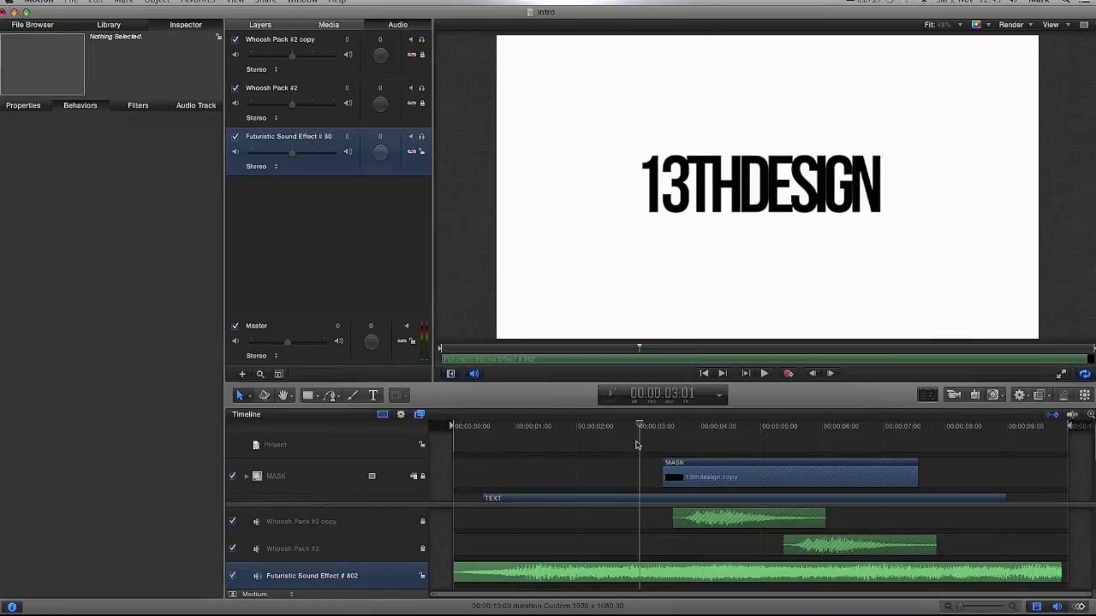
left_click_drag(644, 426, 634, 426)
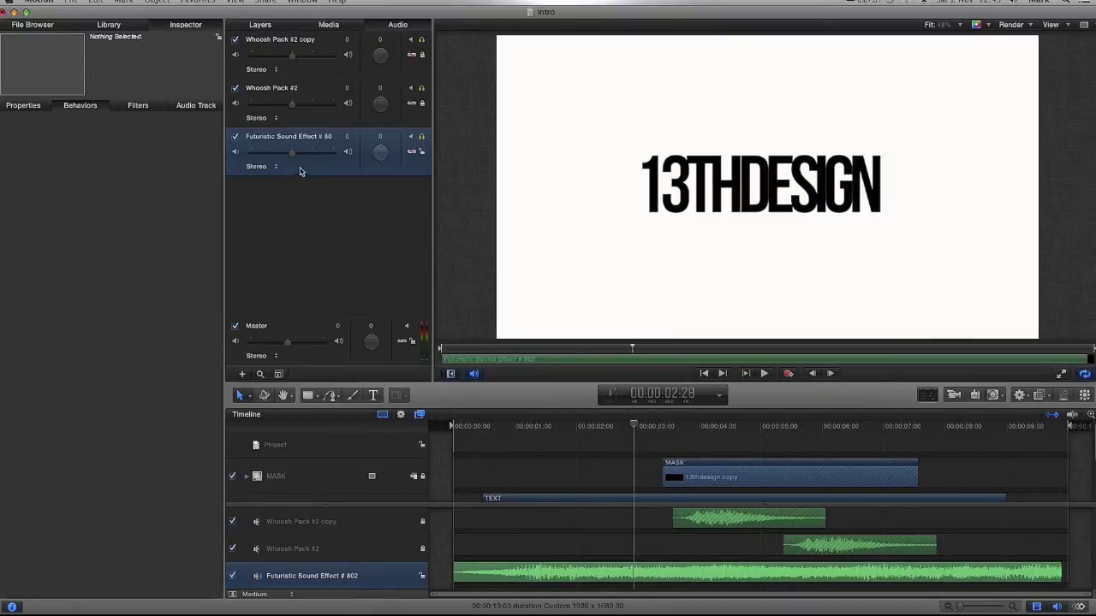
left_click_drag(293, 156, 276, 156)
mouse_move(635, 425)
left_mouse_down()
mouse_move(599, 425)
mouse_move(673, 426)
mouse_move(630, 425)
left_mouse_up()
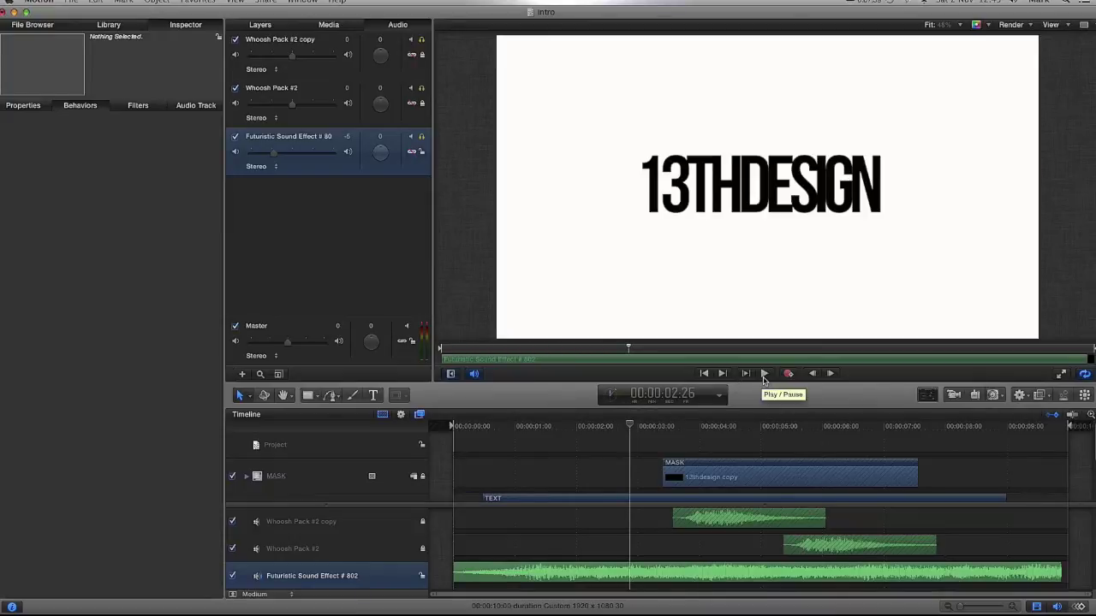
Step: Play back the mask sweep with the whooshes, then raise the Whoosh Pack #2 and Whoosh Pack #2 copy levels to 4
left_click(765, 377)
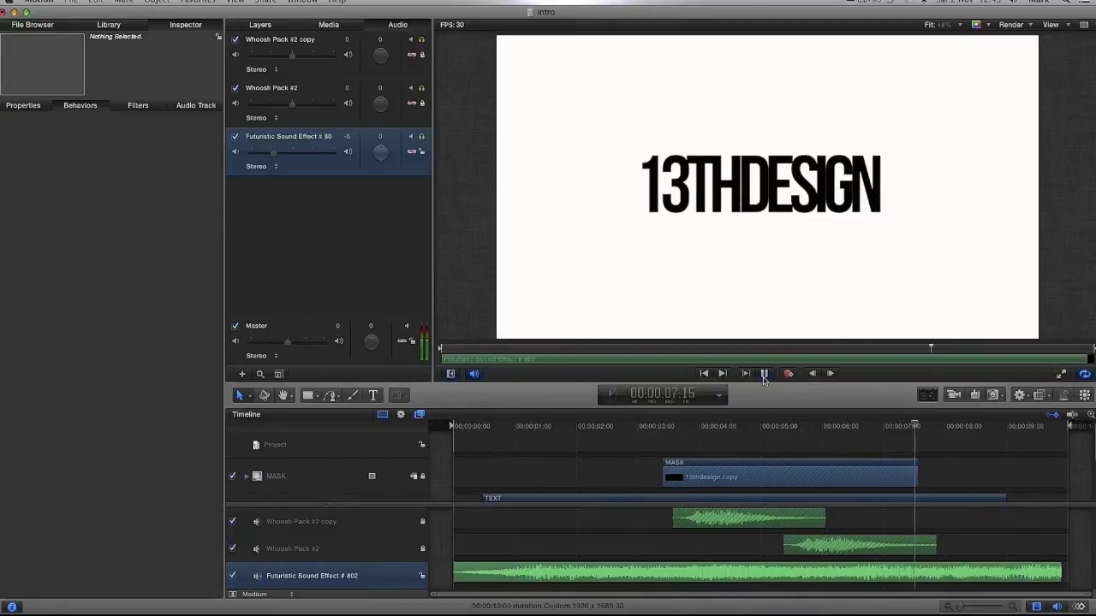
left_click(765, 377)
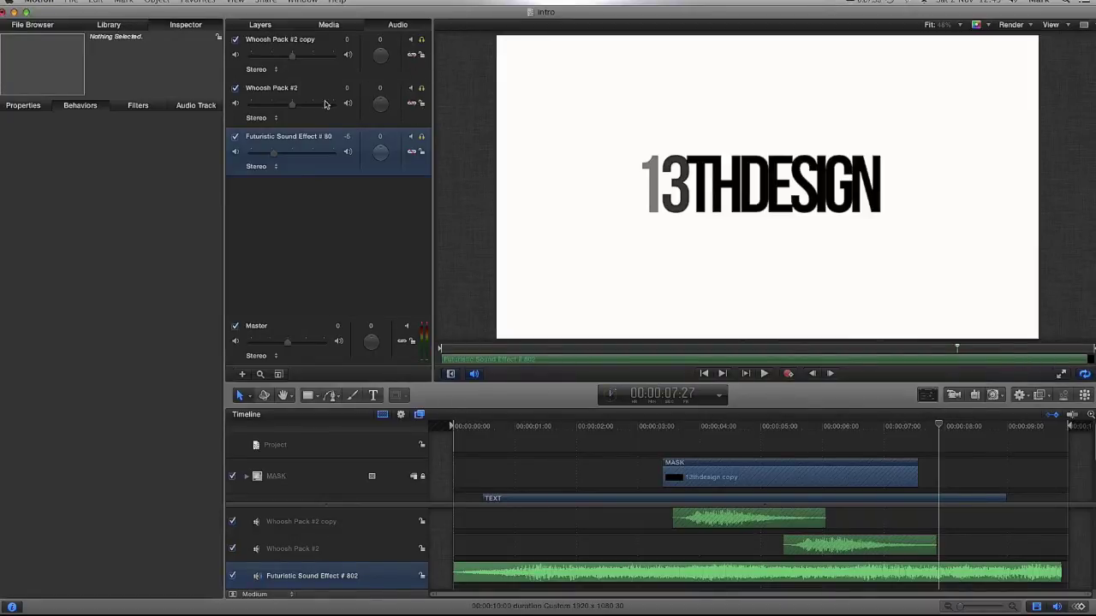
left_click_drag(292, 106, 316, 106)
left_click_drag(291, 56, 316, 55)
Step: Play the mask sweep from 00:00:03:12 to check the whoosh levels against the background sound
left_click_drag(949, 426, 661, 452)
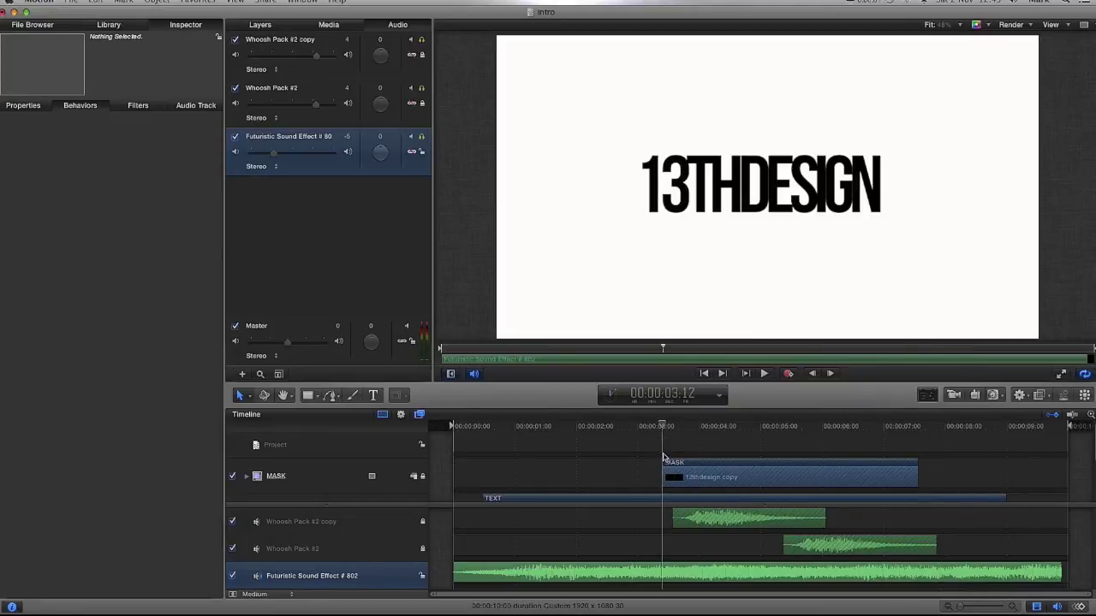
left_click(762, 375)
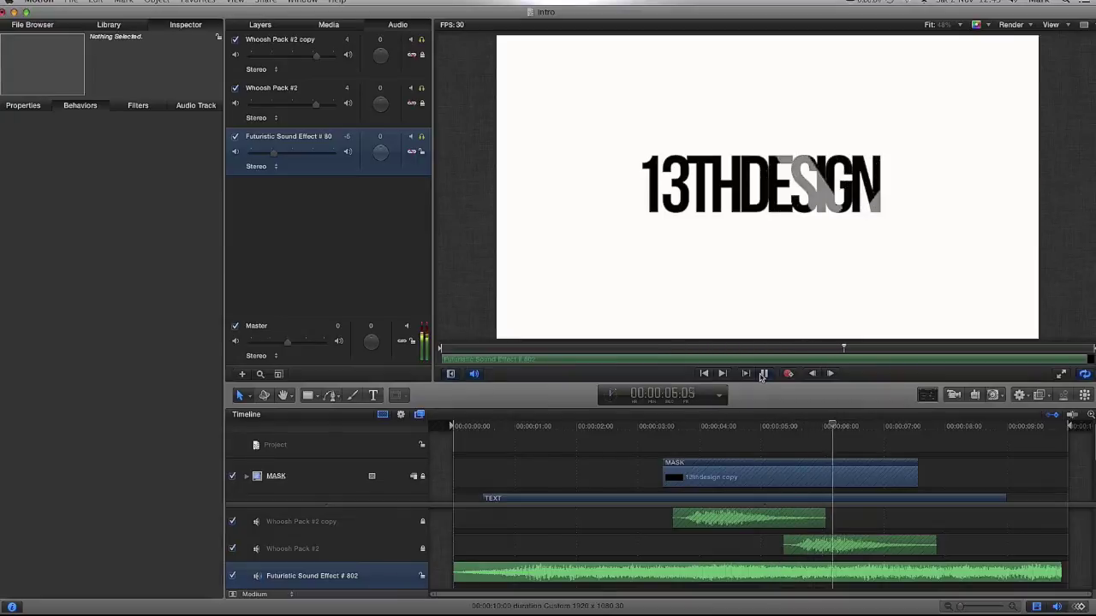
left_click(763, 375)
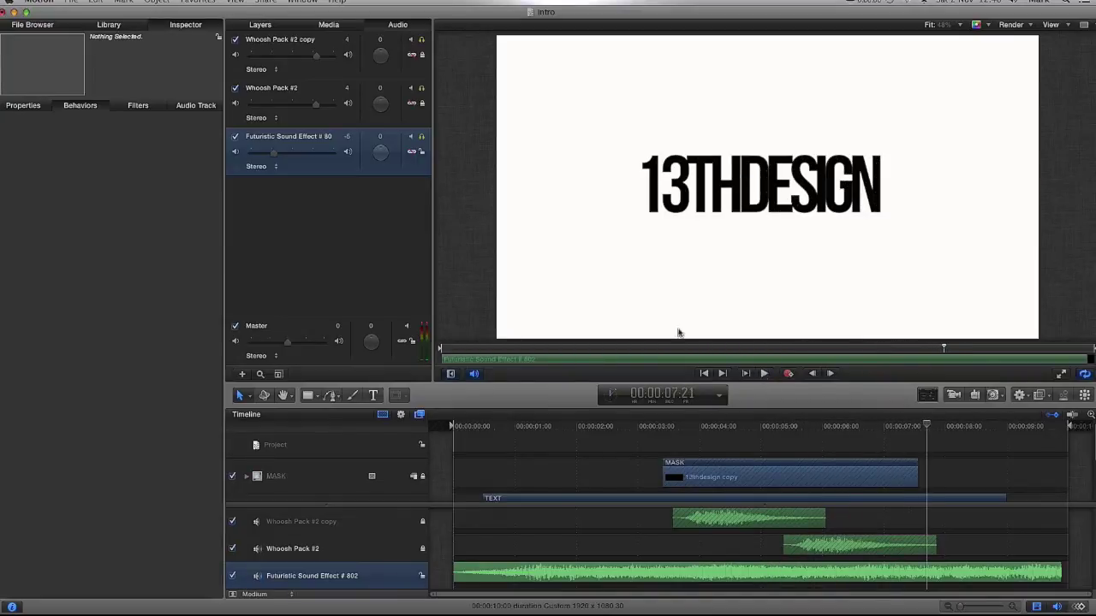
Step: Lower the Futuristic Sound Effect # 802 track's level to -12 and play the mask sweep from 00:00:03:11
left_click_drag(275, 158, 263, 158)
left_click_drag(926, 425, 659, 426)
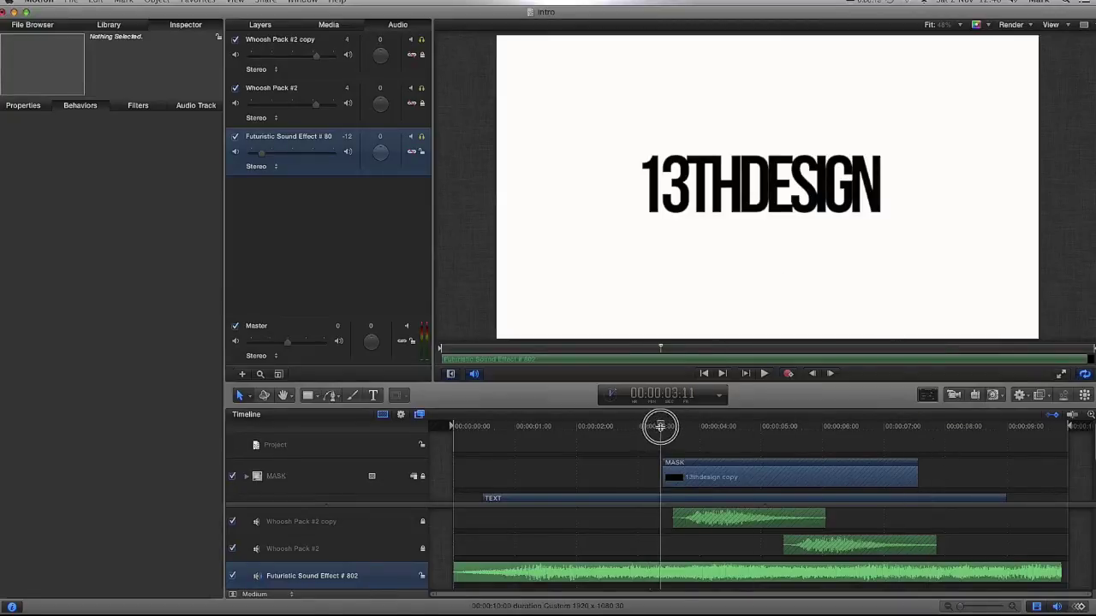
left_click(764, 374)
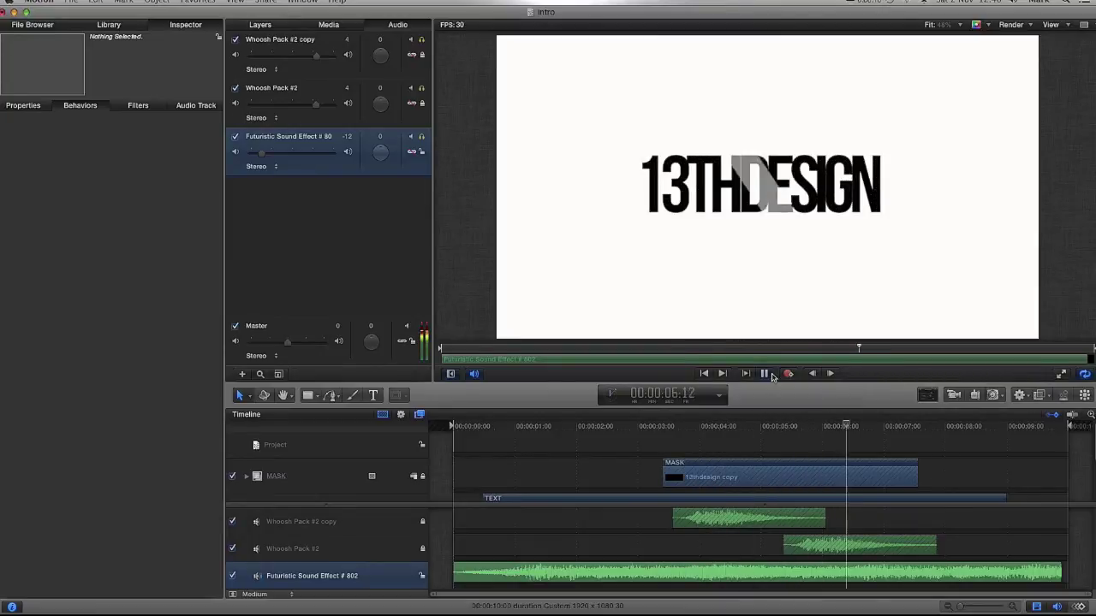
left_click(769, 375)
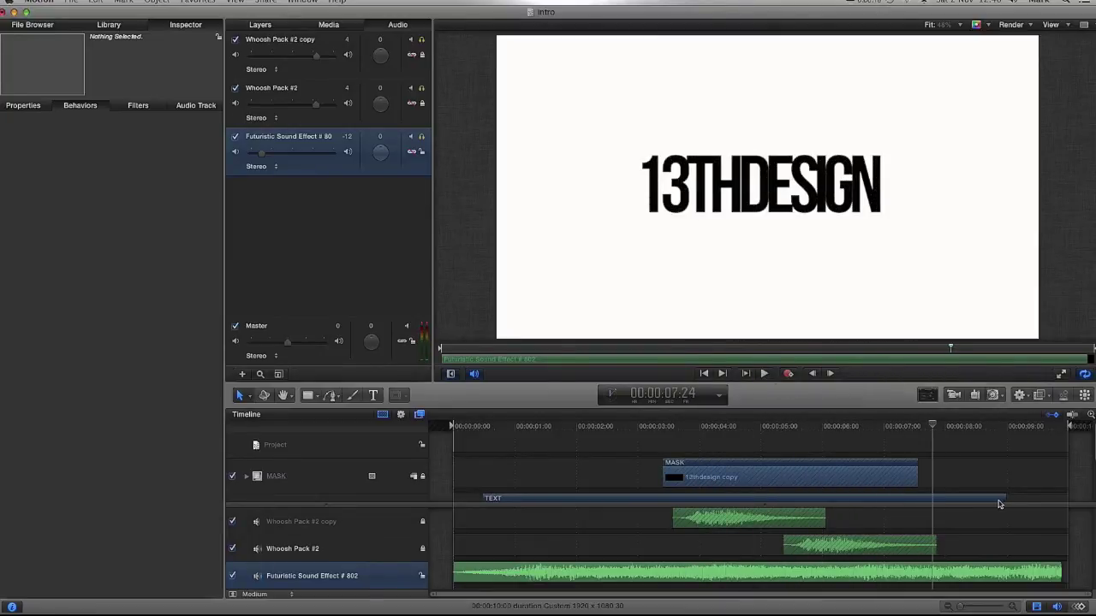
Step: Display the Futuristic Sound Effect # 802 track's audio controls and show the Keyframe Editor
scroll(1002, 500, "down", 2)
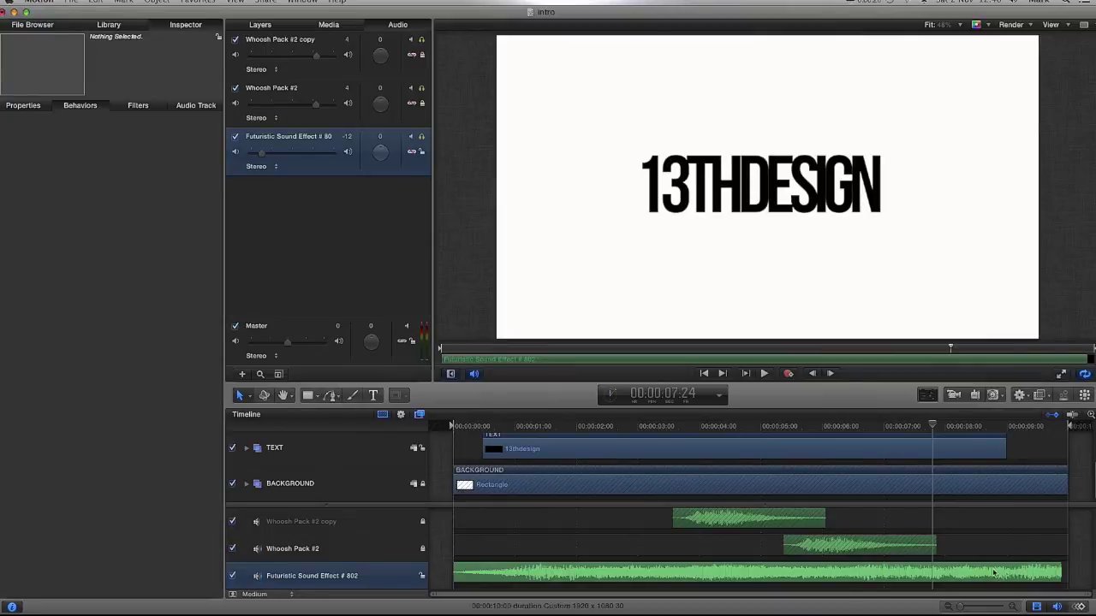
left_click_drag(934, 425, 475, 439)
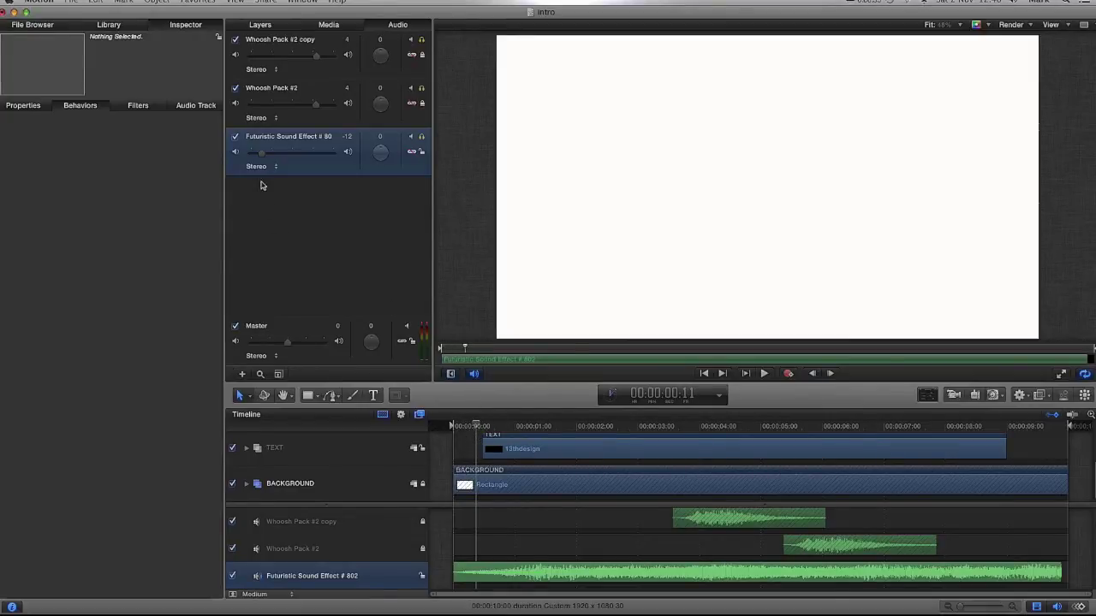
left_click(295, 142)
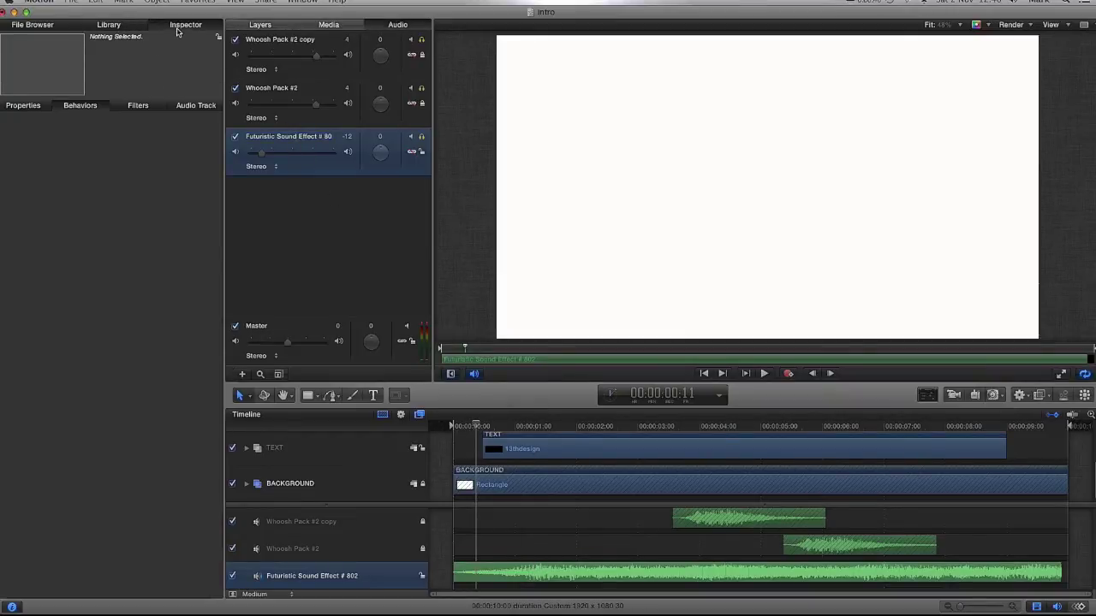
left_click(186, 105)
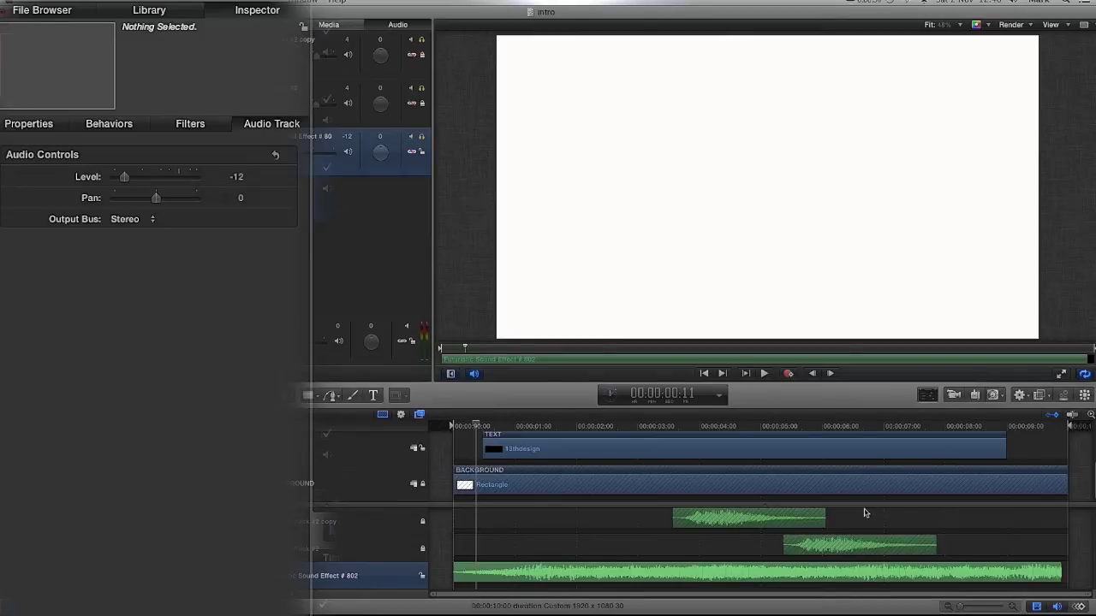
left_click(1080, 608)
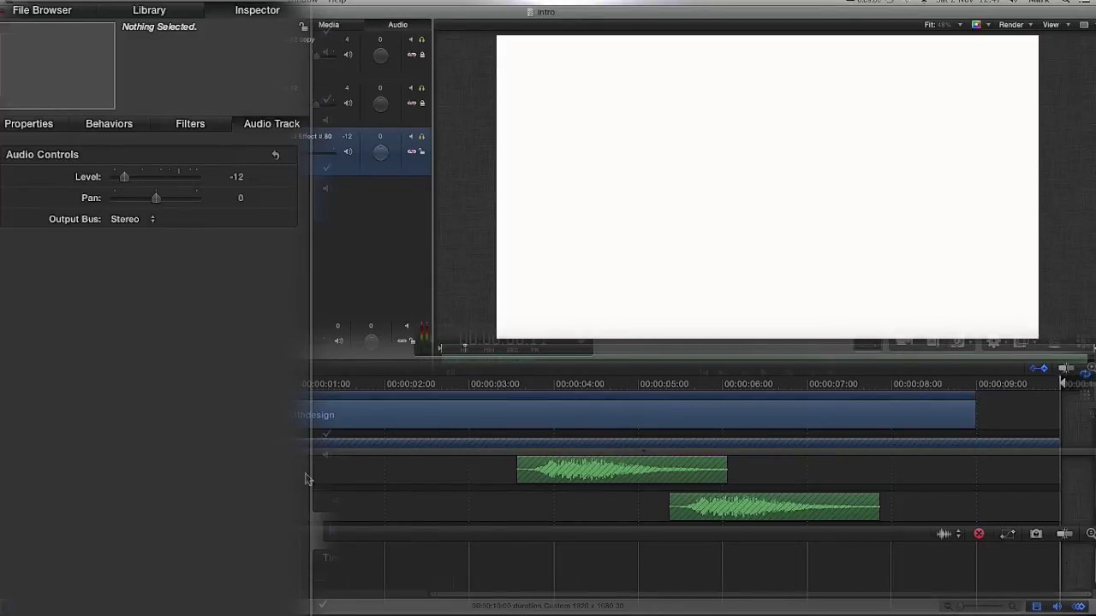
Step: Add four Level keyframes to the Futuristic Sound Effect # 802 track: at 00:00:00:00 and about 2.3, 8.9 and 9.6 seconds
left_click(454, 422)
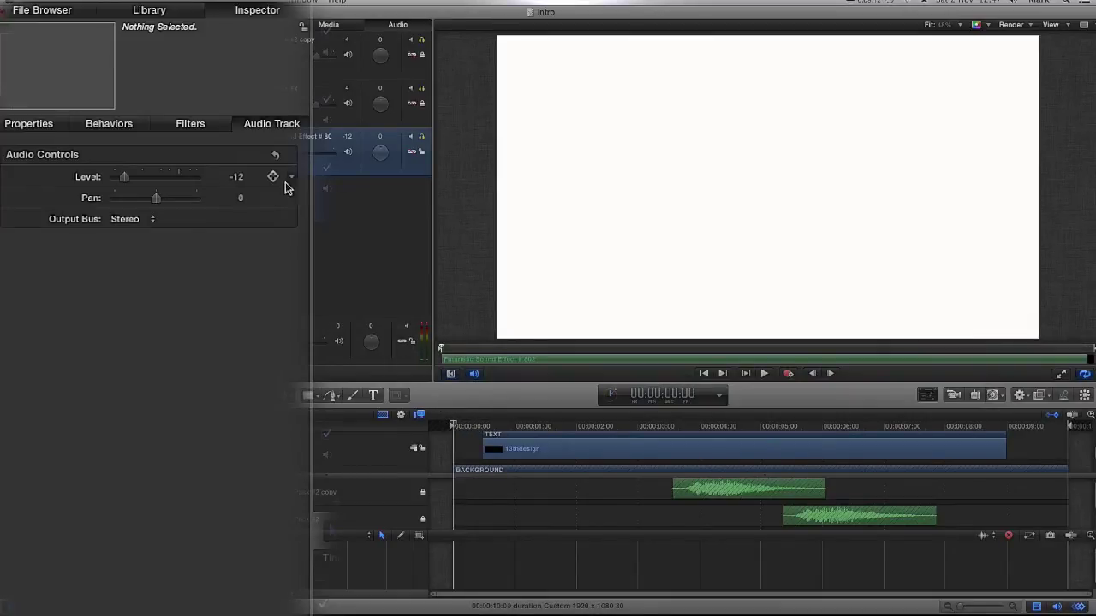
left_click(273, 176)
left_click_drag(469, 422, 597, 431)
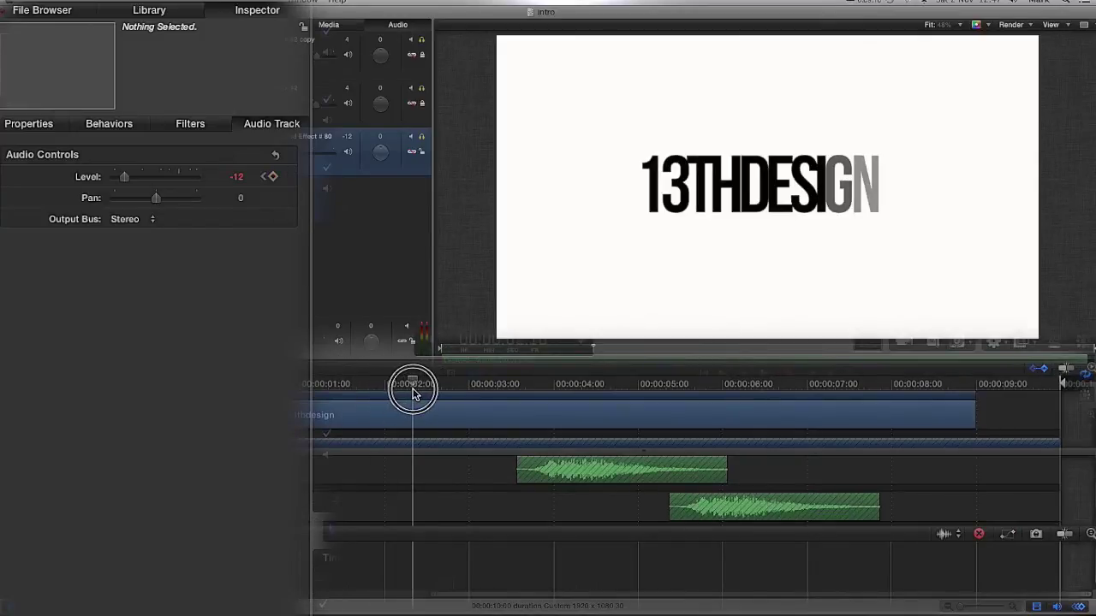
left_click(273, 178)
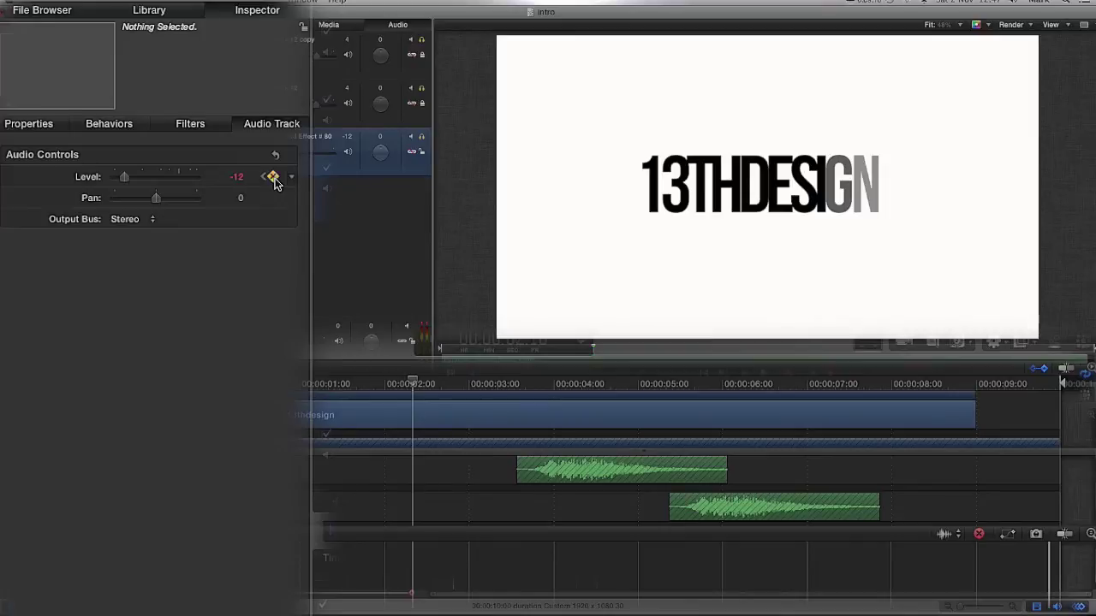
left_click_drag(415, 383, 965, 411)
left_click(273, 178)
left_click_drag(967, 388, 1032, 383)
left_click(274, 178)
left_click(663, 512)
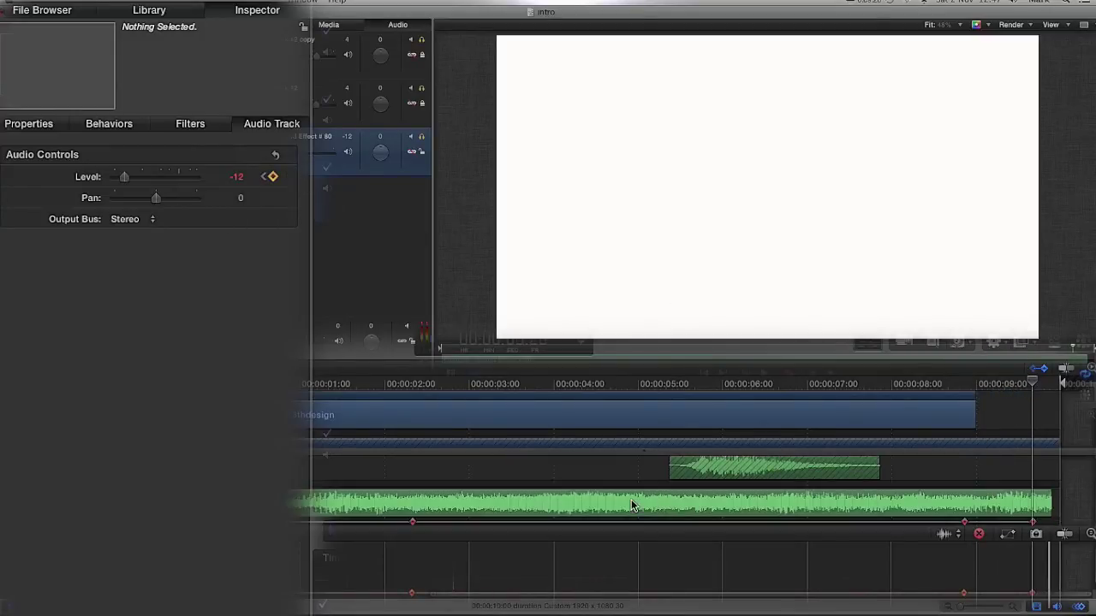
Step: Move the second Level keyframe on the Futuristic Sound Effect # 802 curve to 00:00:01:04 and raise it to about -4
left_click_drag(1033, 382, 326, 421)
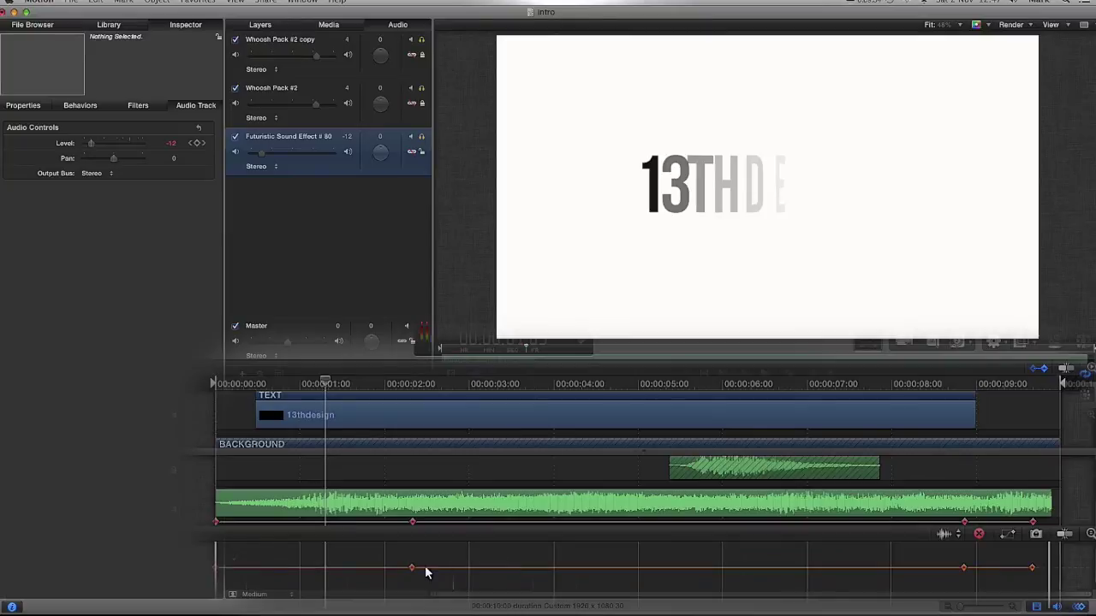
left_click_drag(411, 572, 311, 556)
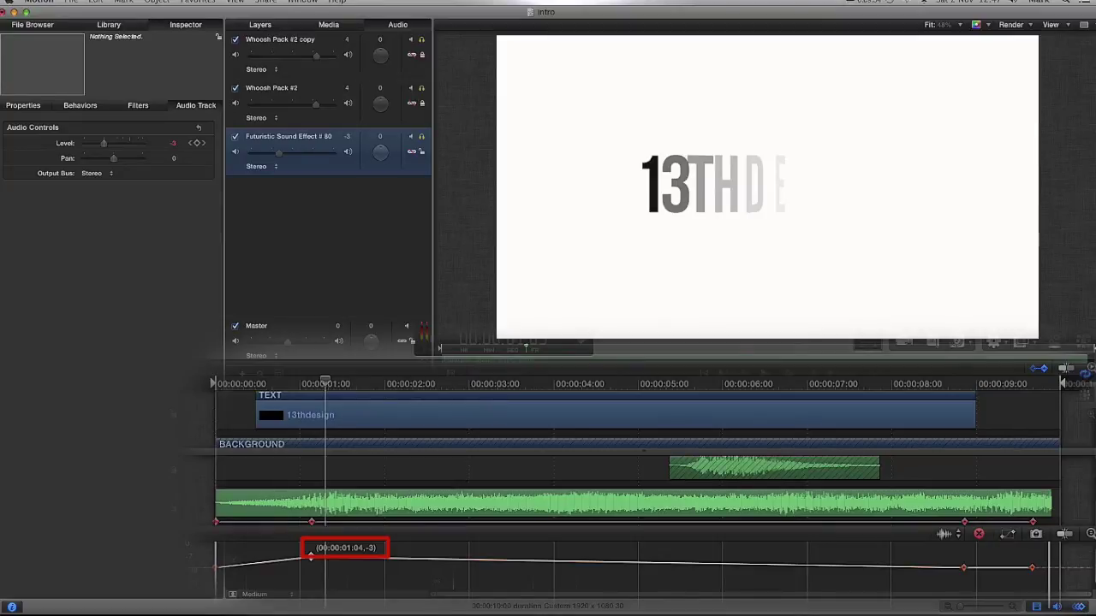
left_click_drag(310, 557, 310, 548)
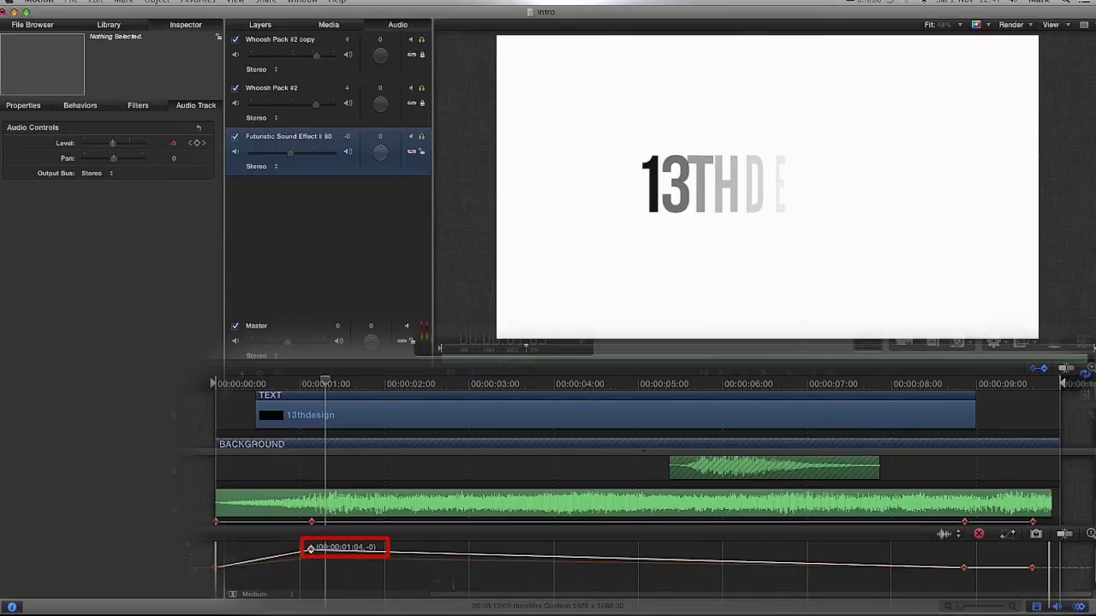
left_click_drag(310, 548, 311, 558)
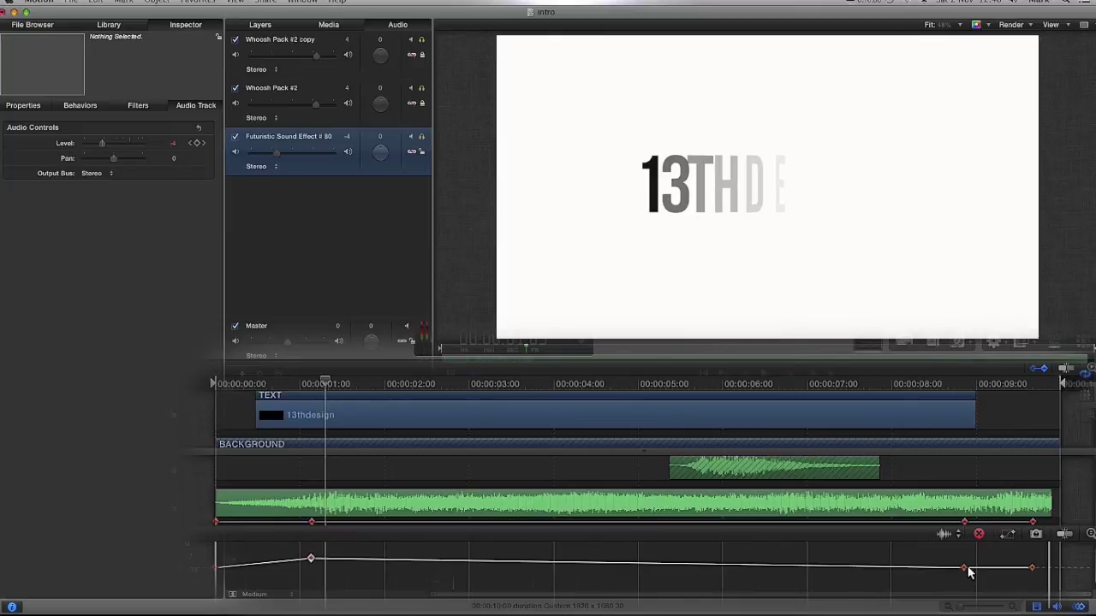
Step: Raise the third Level keyframe to about -4, lower the last to about -96 at 00:00:09:26, and lower the first to -96
left_click_drag(964, 569, 964, 559)
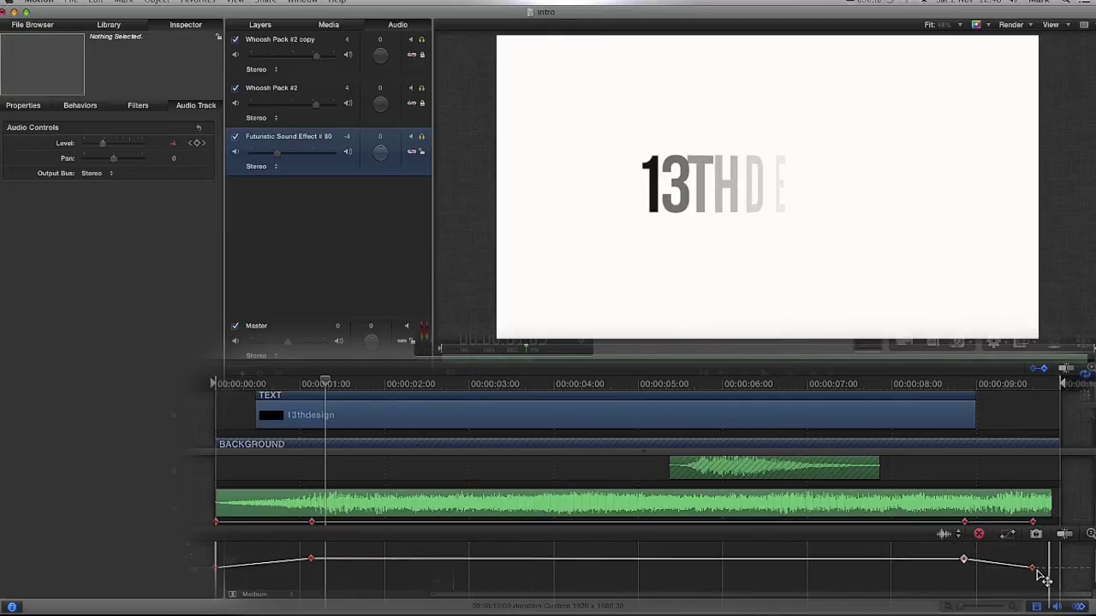
mouse_move(1033, 567)
left_mouse_down()
mouse_move(1041, 572)
mouse_move(1049, 553)
left_mouse_up()
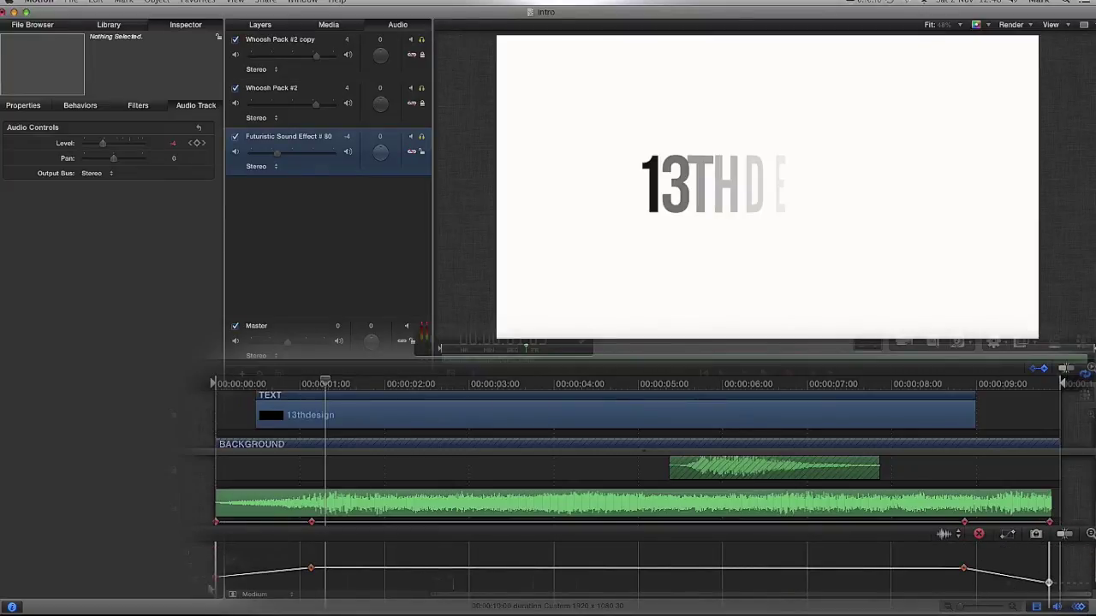
left_click_drag(216, 580, 216, 582)
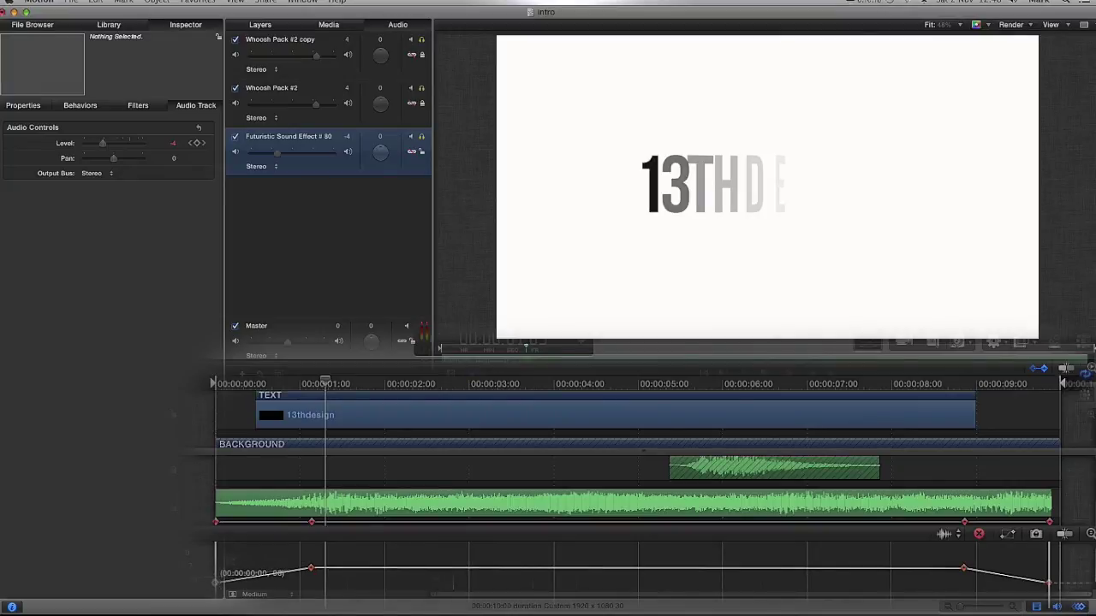
Step: Return the playhead to the start and check the time and level values of the curve's remaining keyframes
left_click_drag(327, 385, 214, 384)
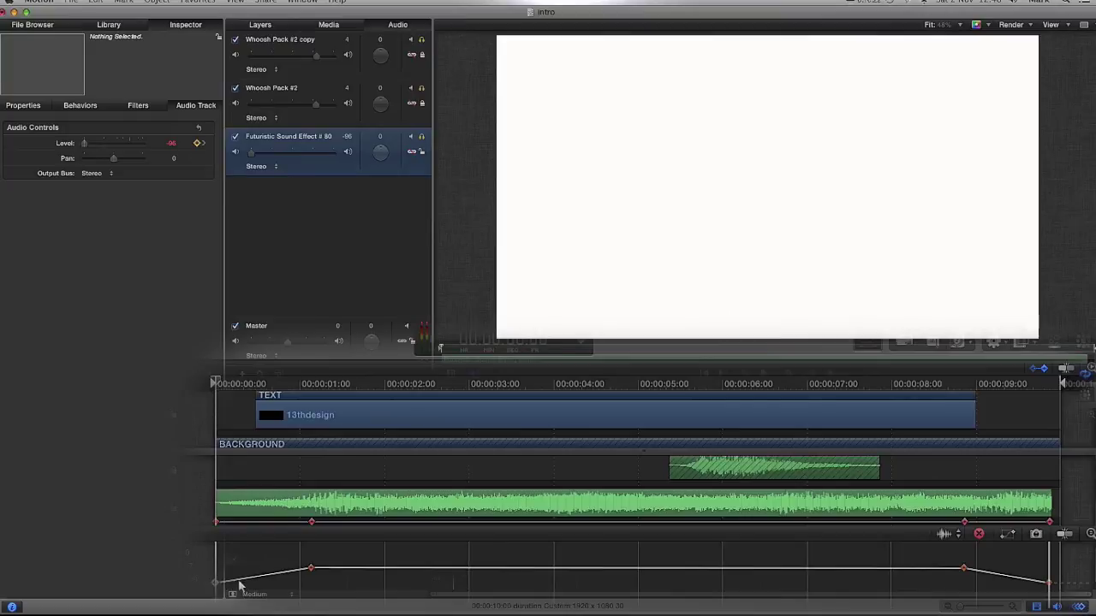
left_click(311, 571)
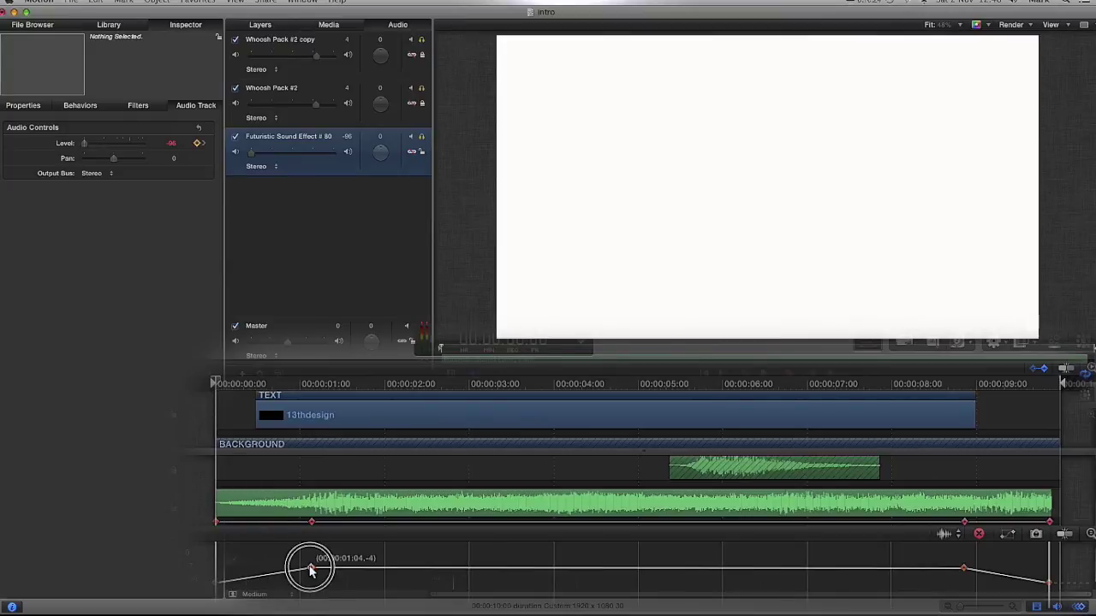
left_click(964, 570)
left_click(1046, 583)
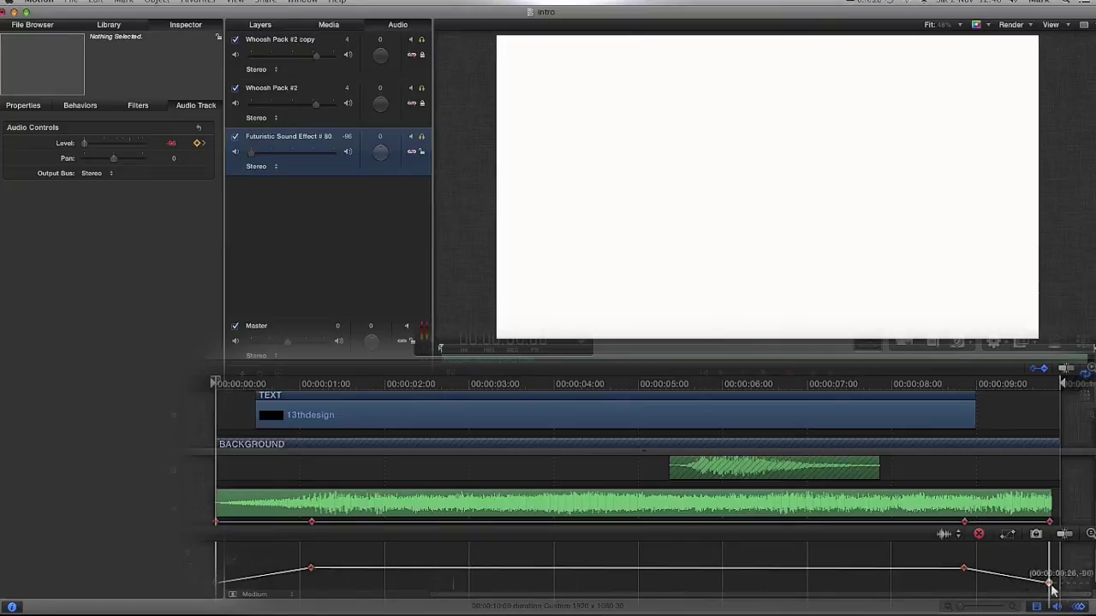
Step: Move the third Level keyframe earlier to about 8.6 seconds and the second to 00:00:01:09, then play the intro from the start
left_click_drag(964, 569, 942, 569)
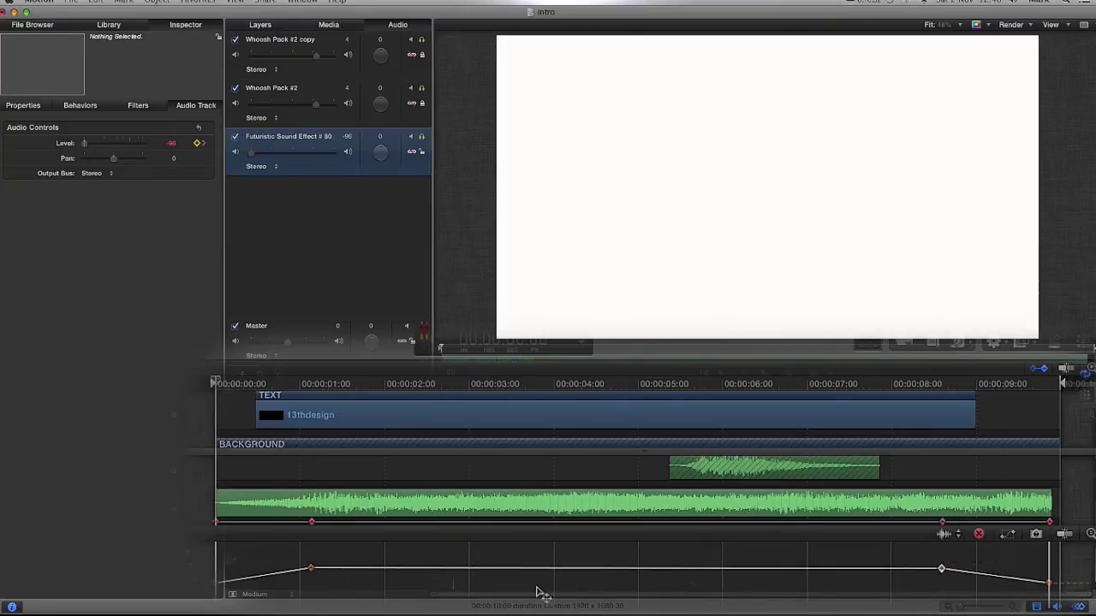
left_click_drag(310, 569, 325, 569)
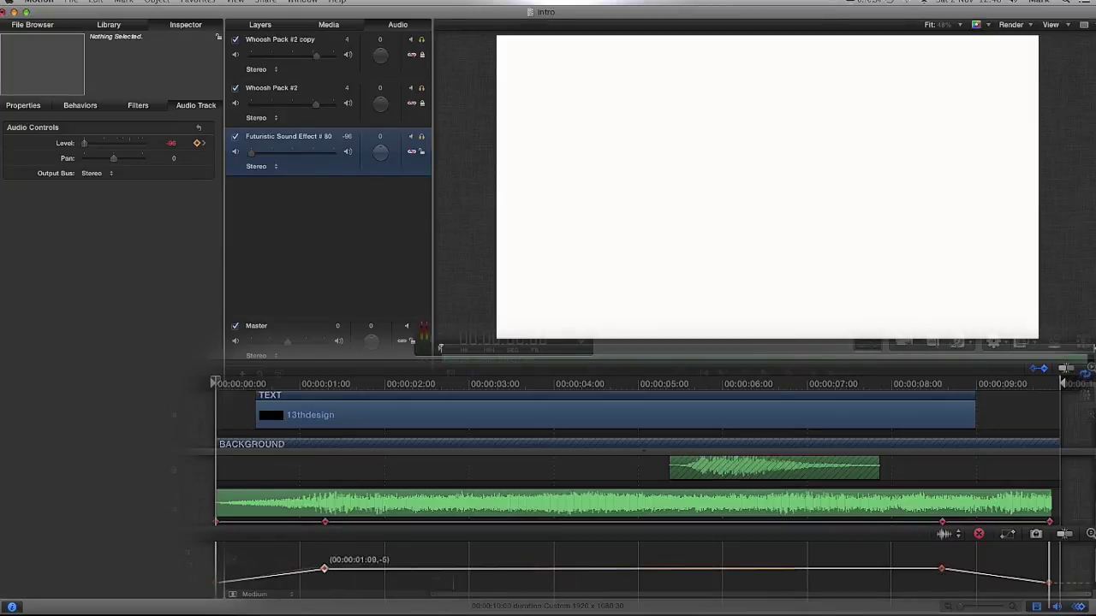
left_click(325, 569)
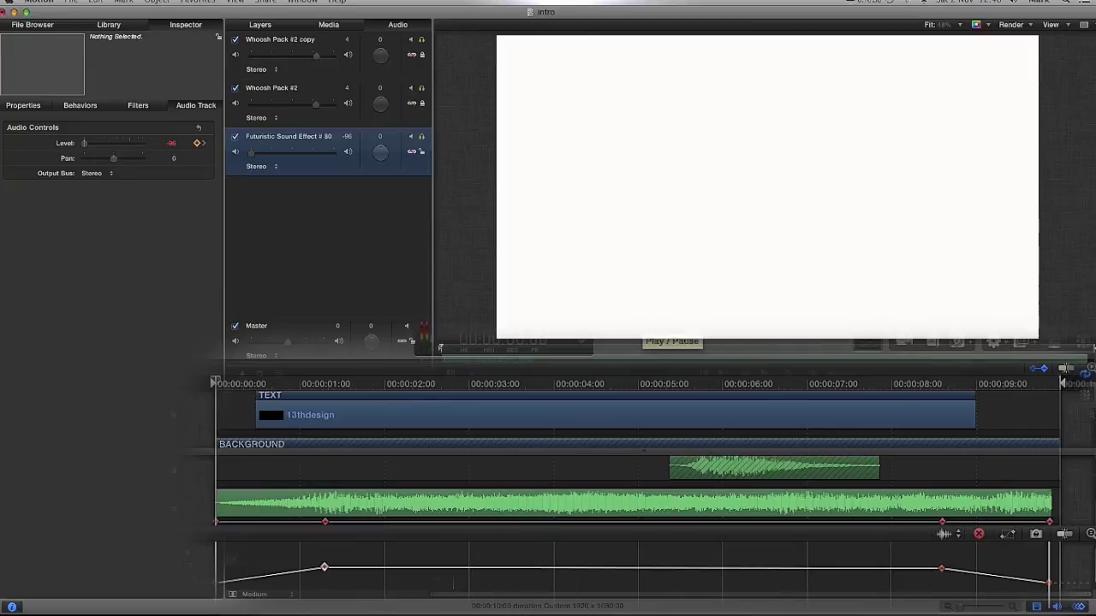
left_click(666, 341)
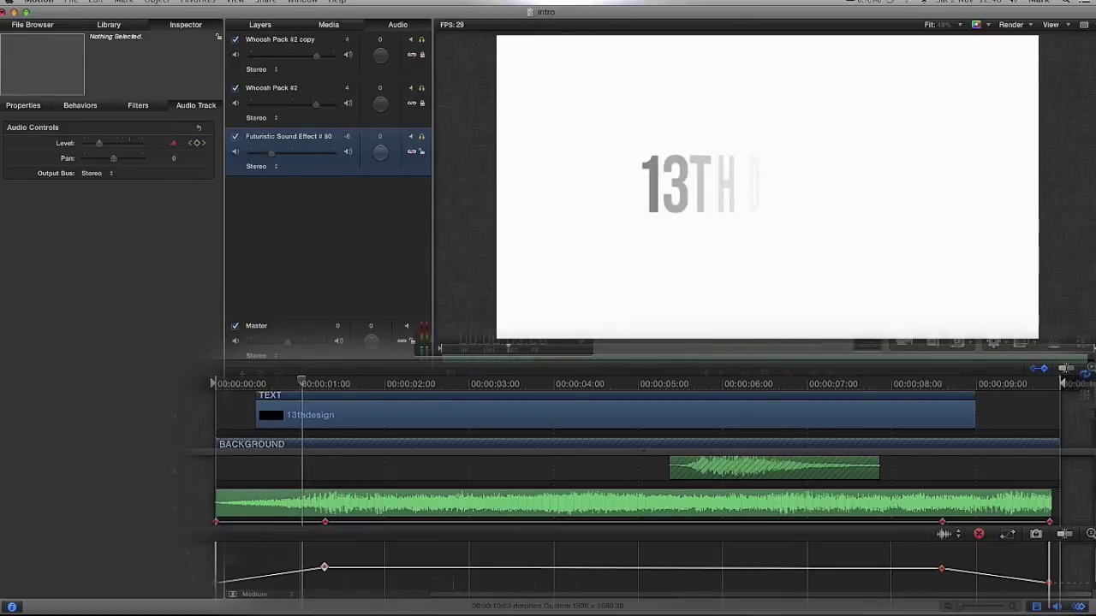